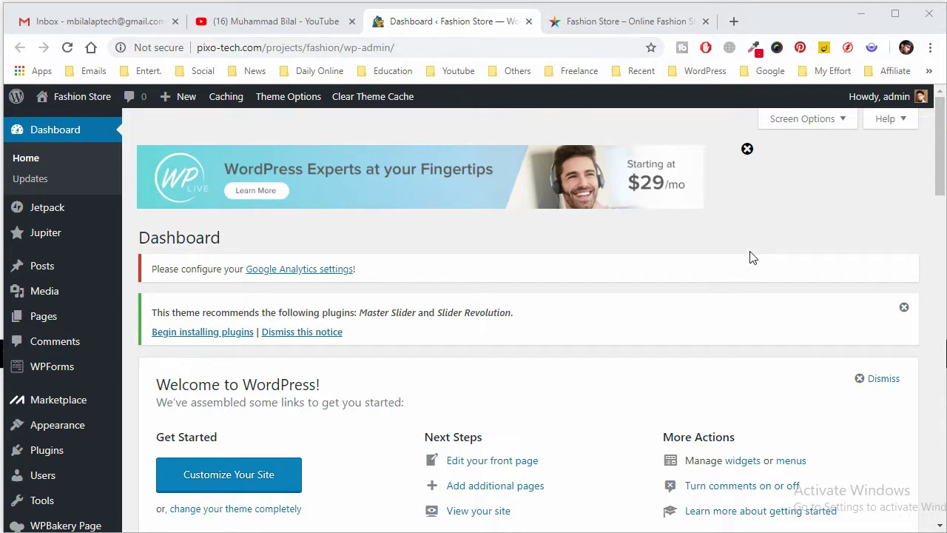
- Examine the live Fashion Store home page, including its content and header menu
click(630, 27)
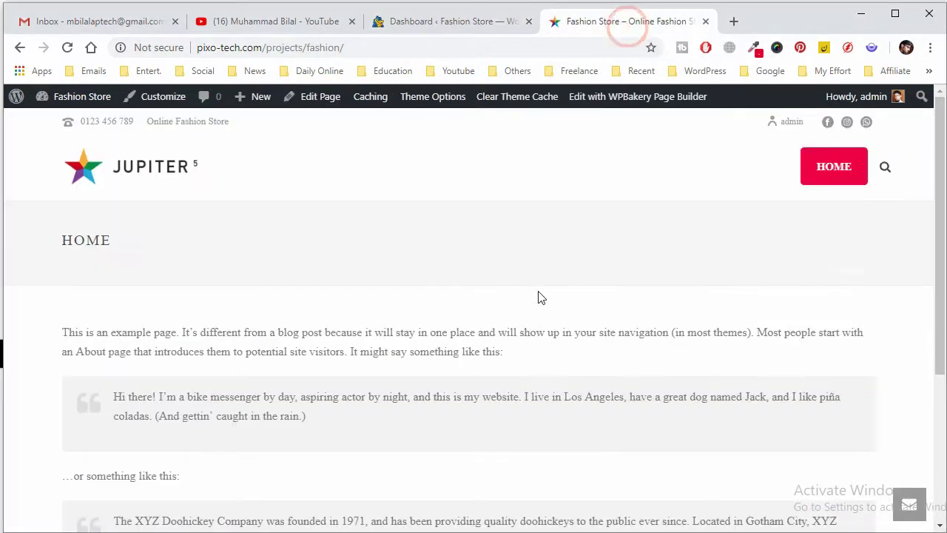
scroll(628, 286, down, 3)
scroll(634, 286, up, 3)
mouse_move(828, 176)
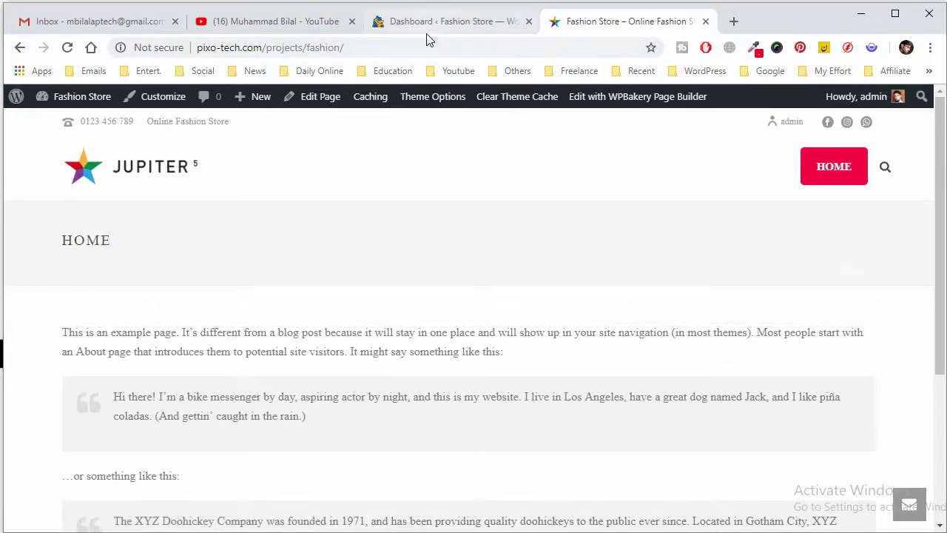
- Return to the WordPress dashboard and check the active theme among the installed themes
click(468, 24)
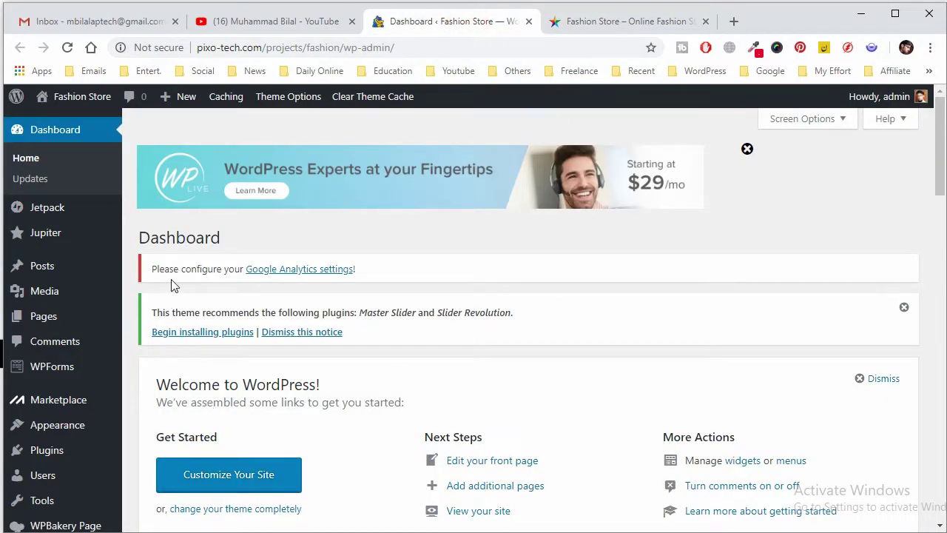
click(58, 427)
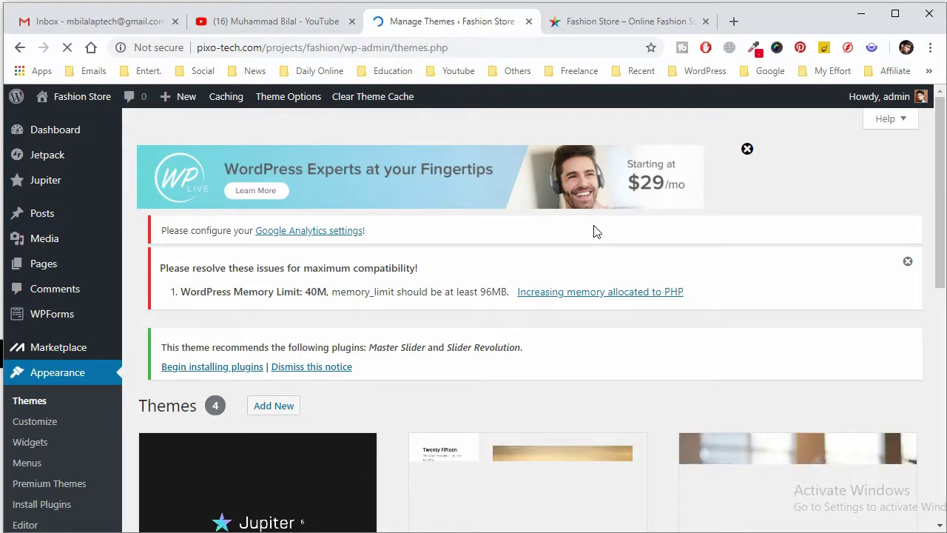
click(912, 264)
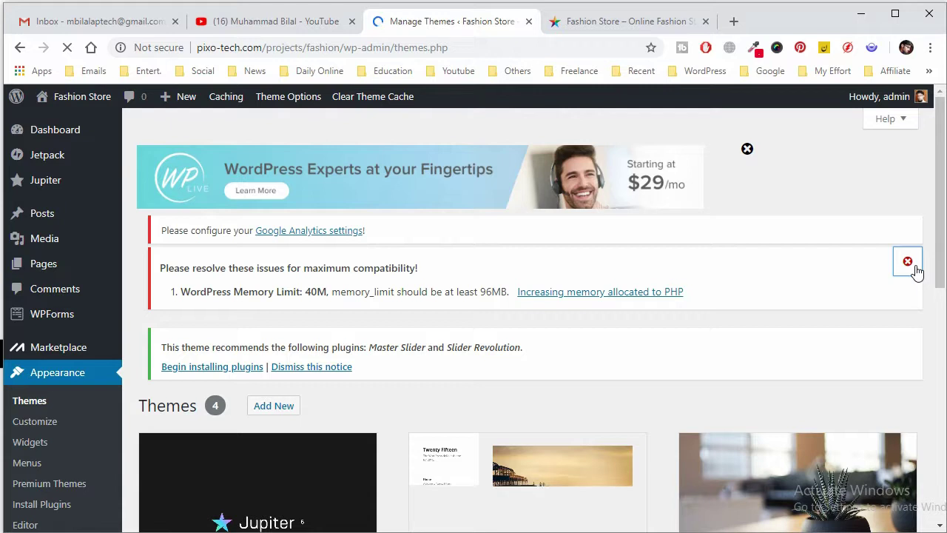
scroll(917, 241, down, 2)
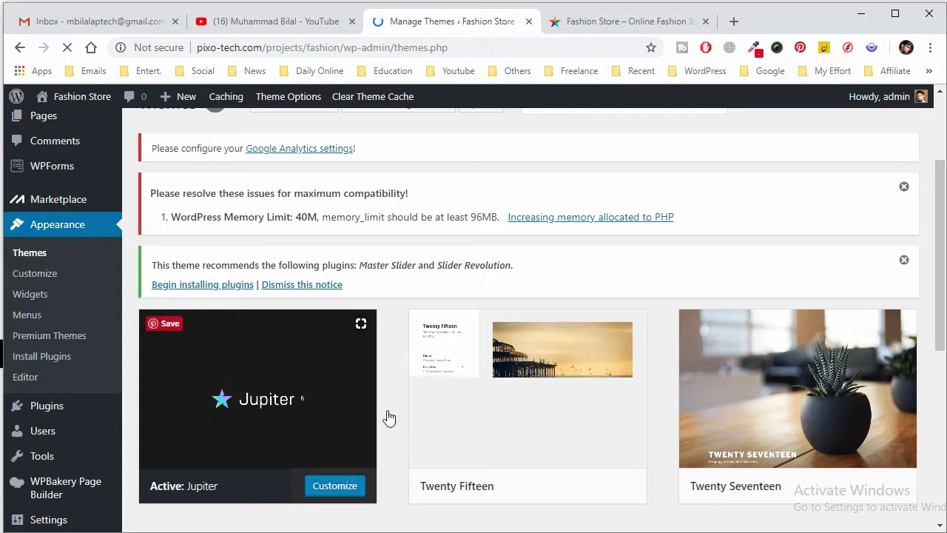
mouse_move(337, 403)
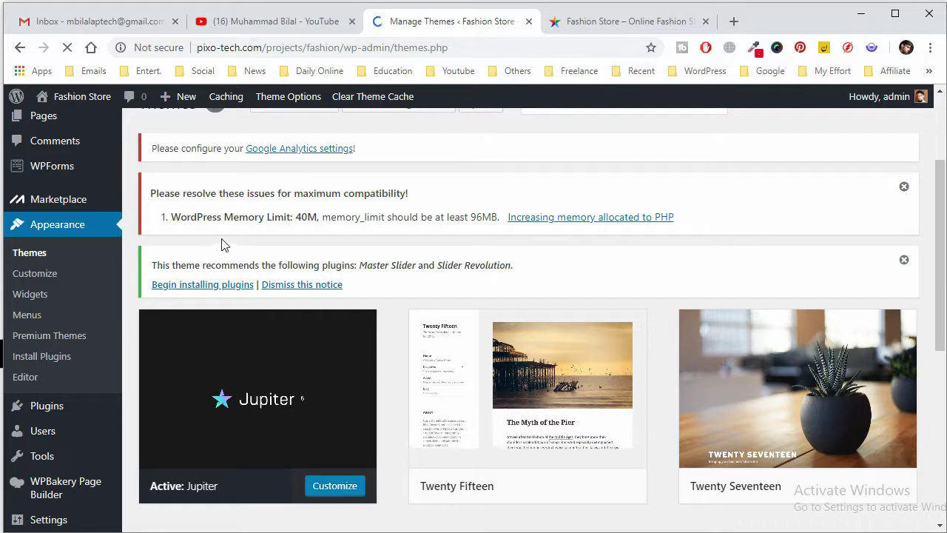
- Open the Jupiter theme options and review the global site and image settings
click(298, 119)
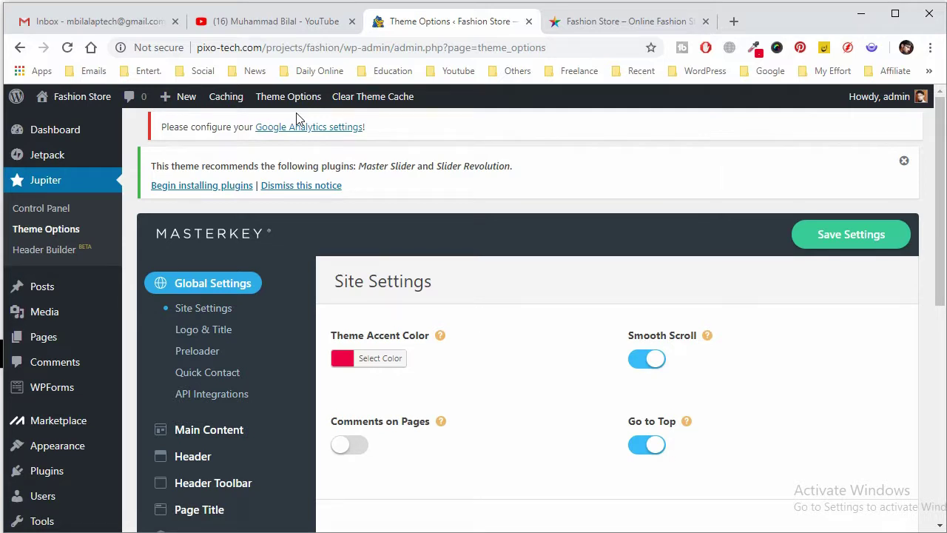
scroll(540, 253, down, 2)
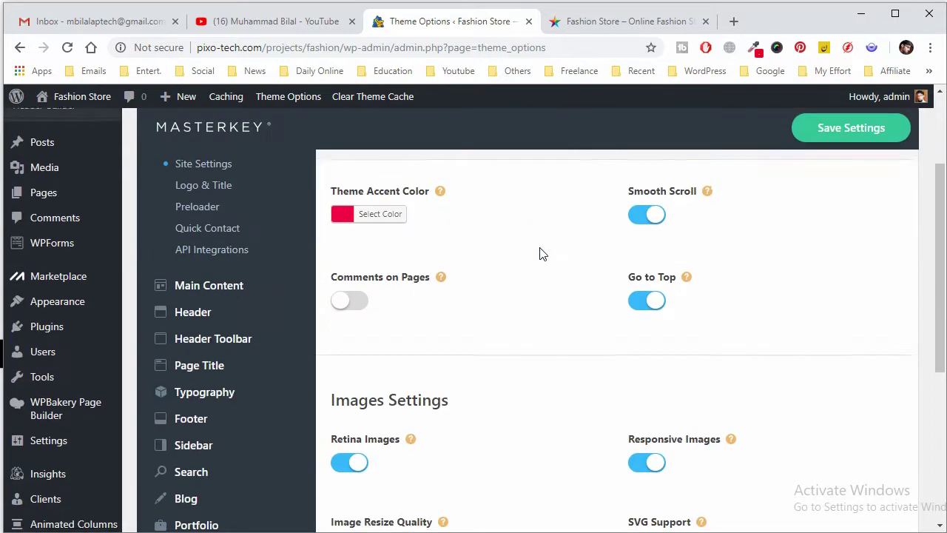
scroll(540, 253, down, 2)
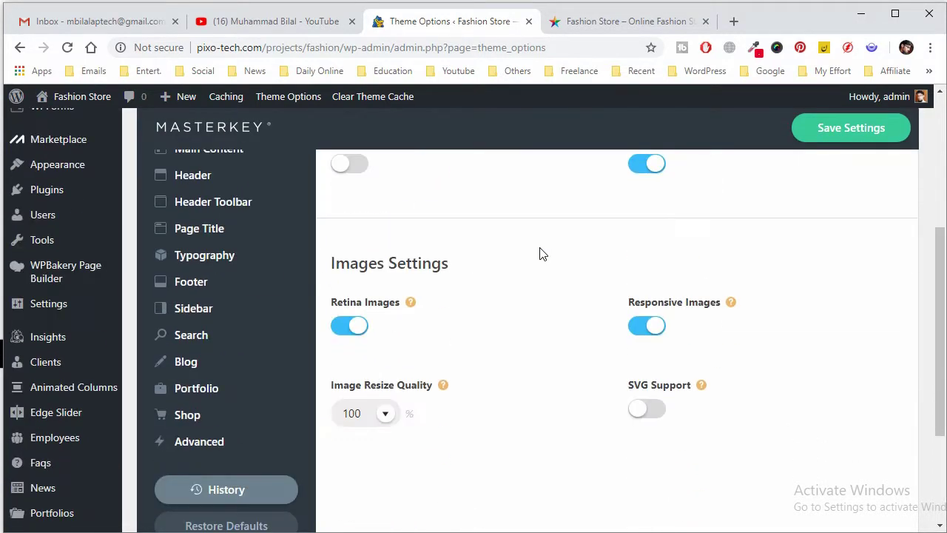
scroll(540, 254, up, 1)
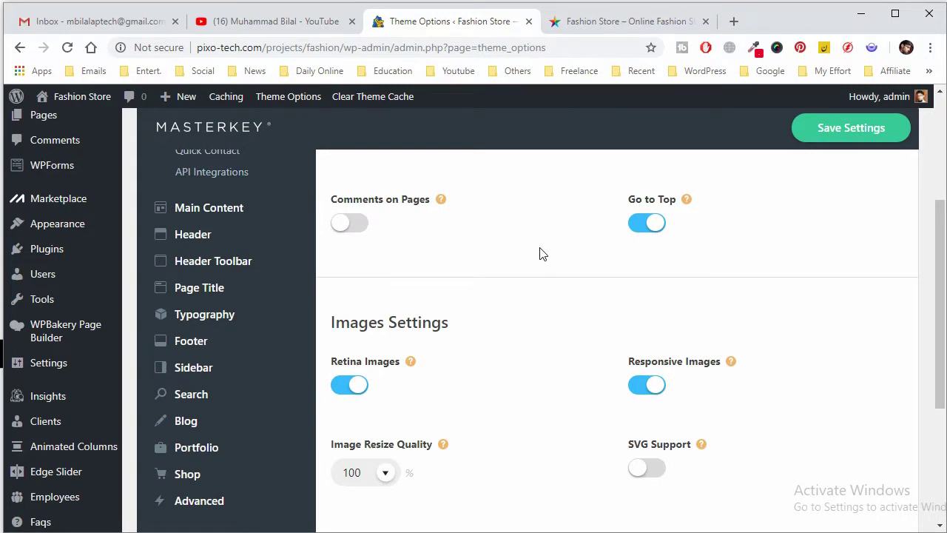
scroll(540, 254, up, 2)
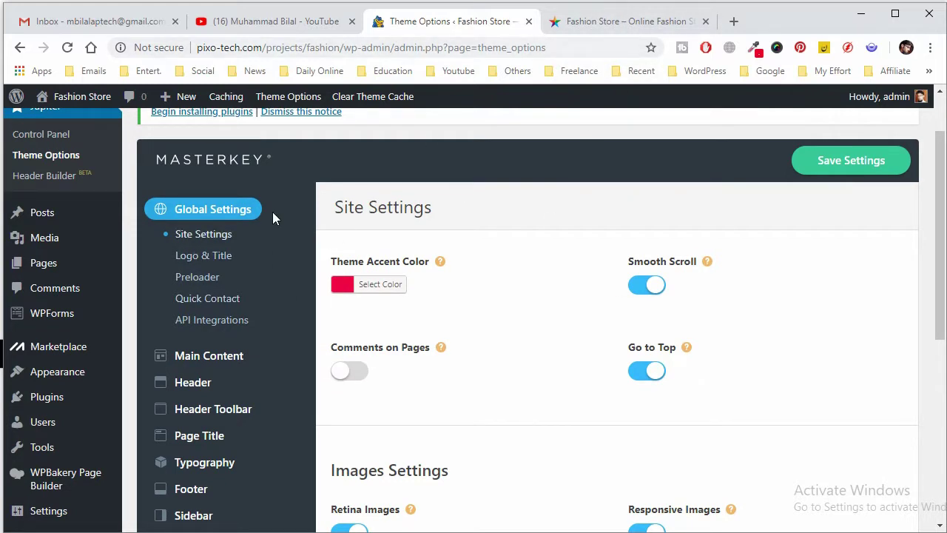
scroll(494, 484, down, 5)
scroll(494, 484, up, 3)
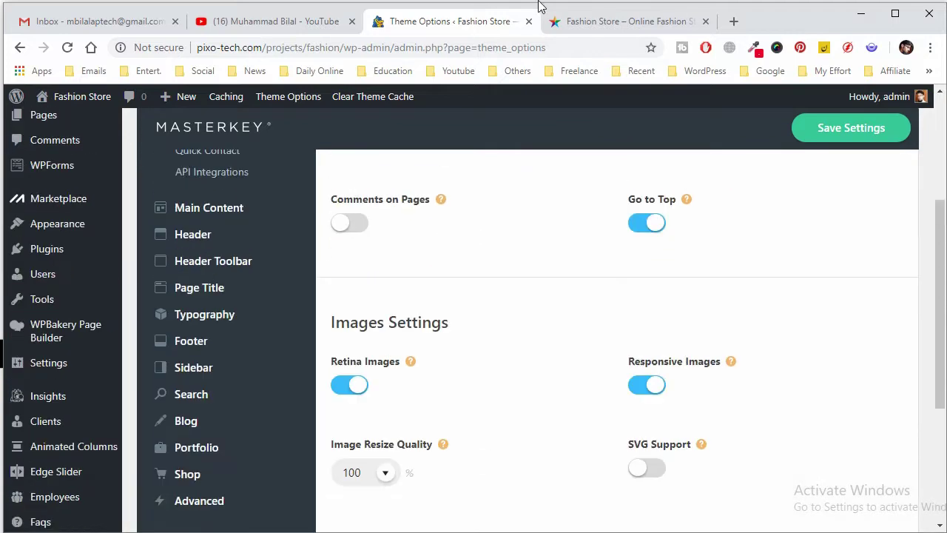
- Look over the live home page from its header down to the footer
click(600, 19)
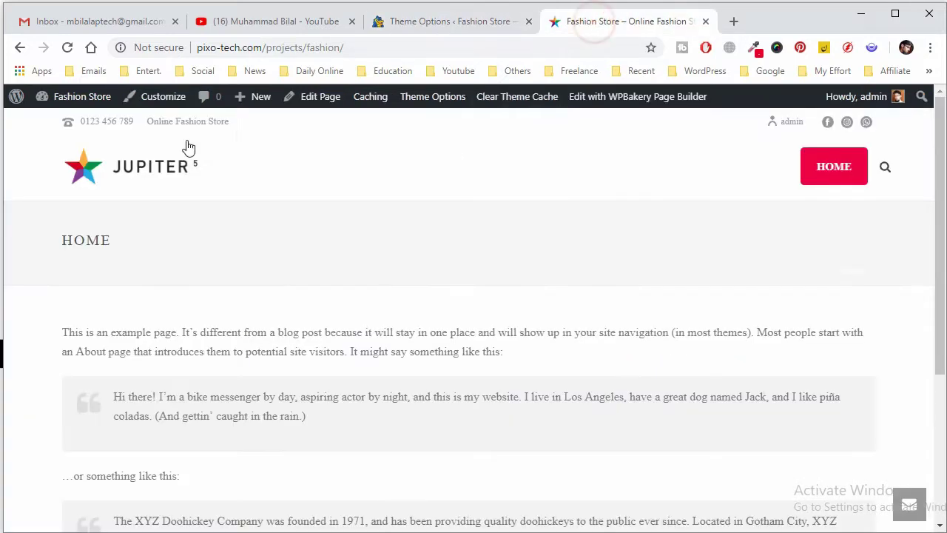
scroll(628, 274, down, 5)
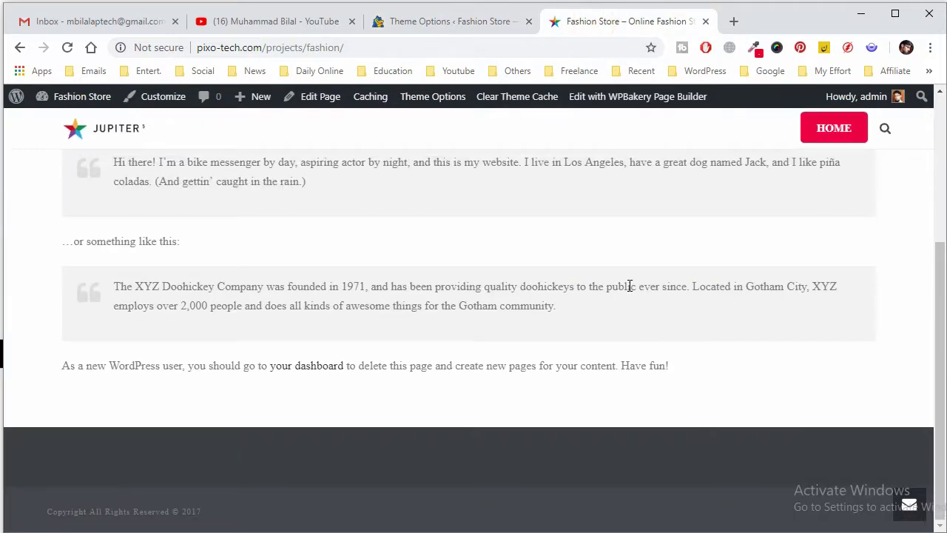
triple_click(676, 379)
click(560, 256)
- Return to the theme options and go over the Images Settings and Site Settings sections again
click(465, 20)
scroll(507, 185, up, 2)
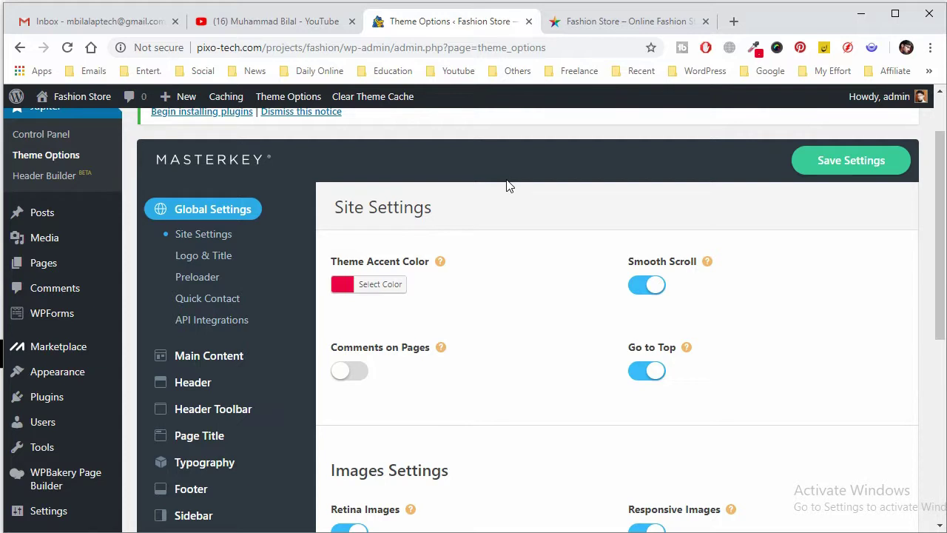
scroll(691, 259, down, 5)
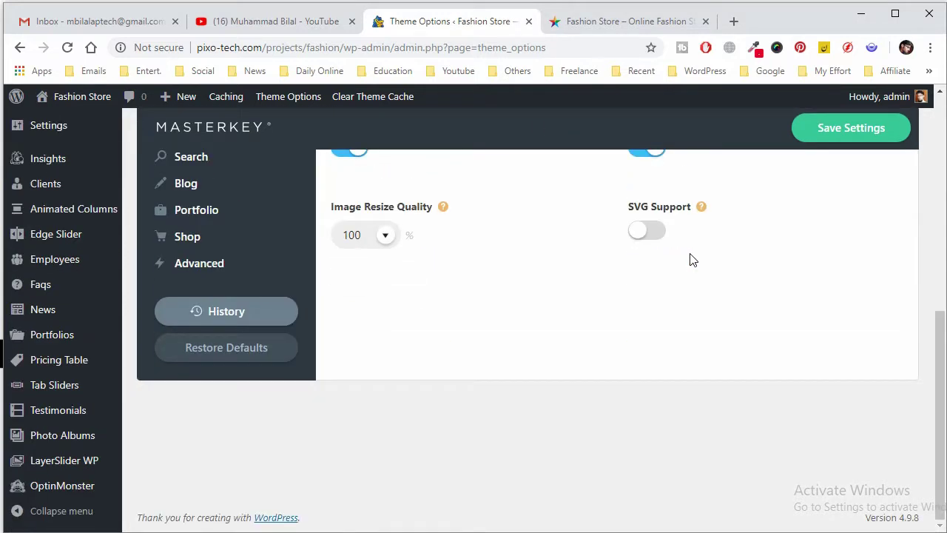
scroll(412, 270, up, 3)
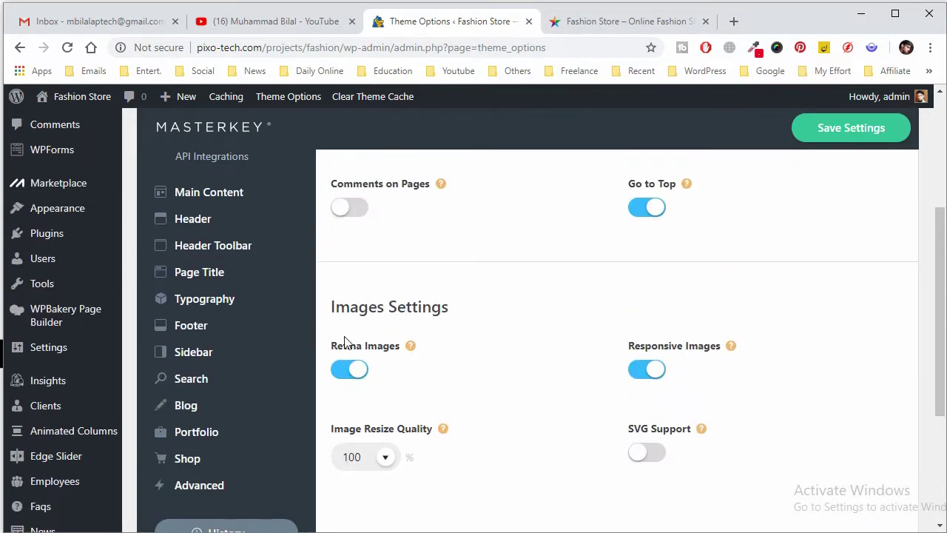
scroll(432, 306, up, 1)
scroll(431, 306, up, 2)
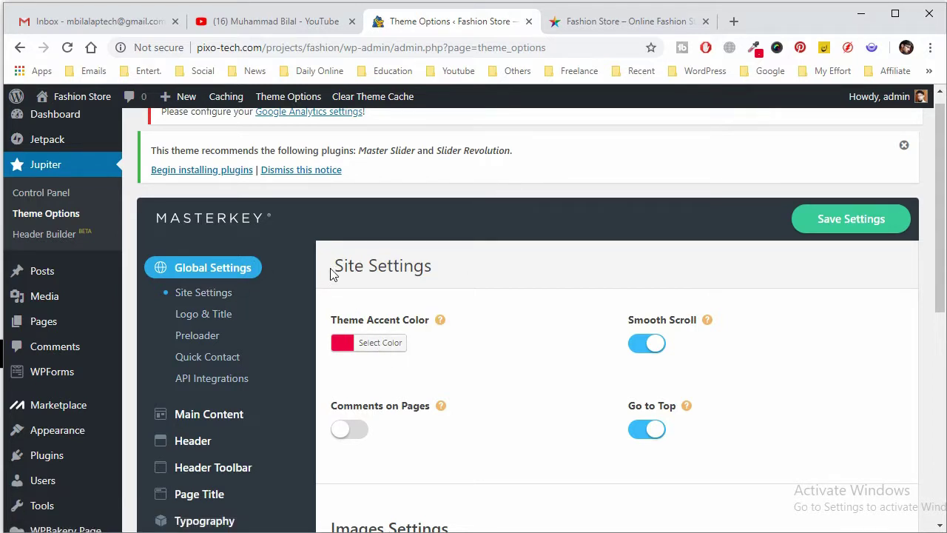
drag(331, 274, 452, 274)
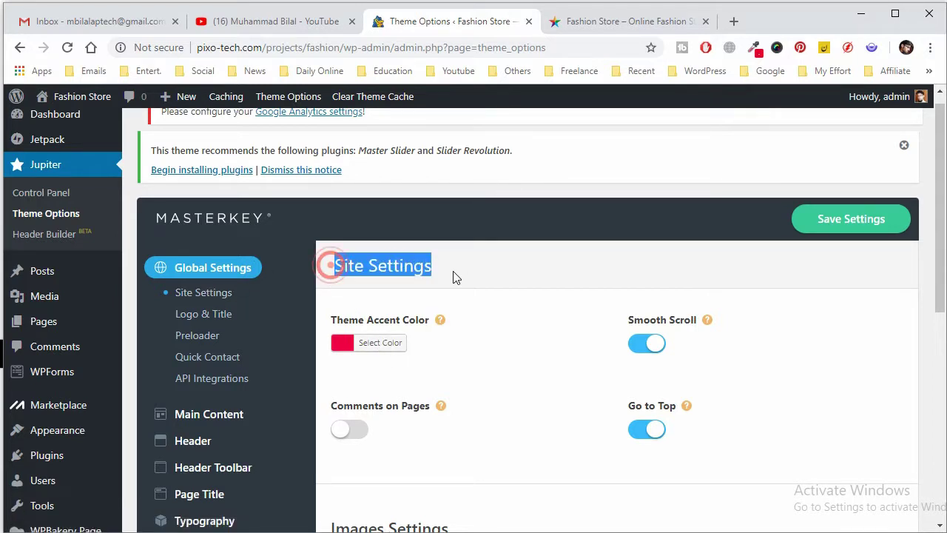
- Open the Theme Accent Color picker and highlight body text on the live home page to examine the current accent color
click(392, 345)
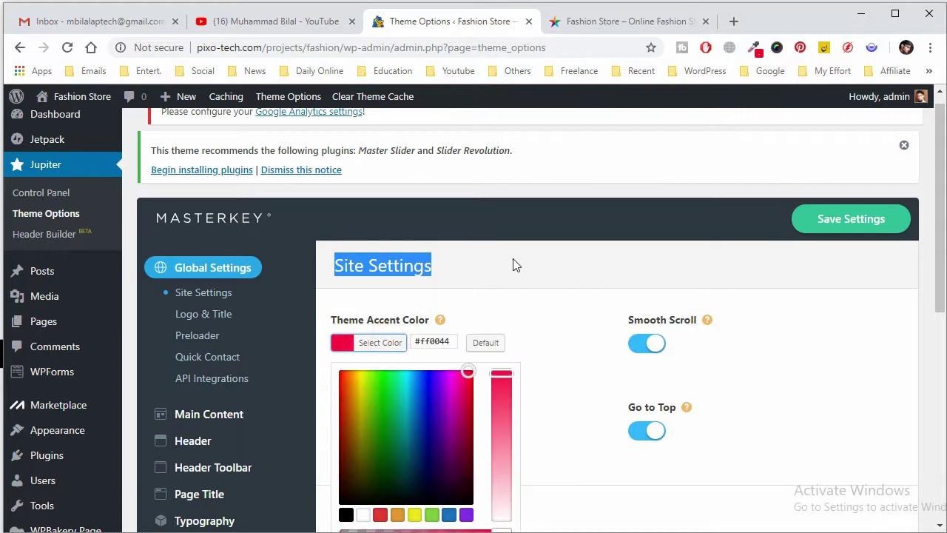
click(569, 19)
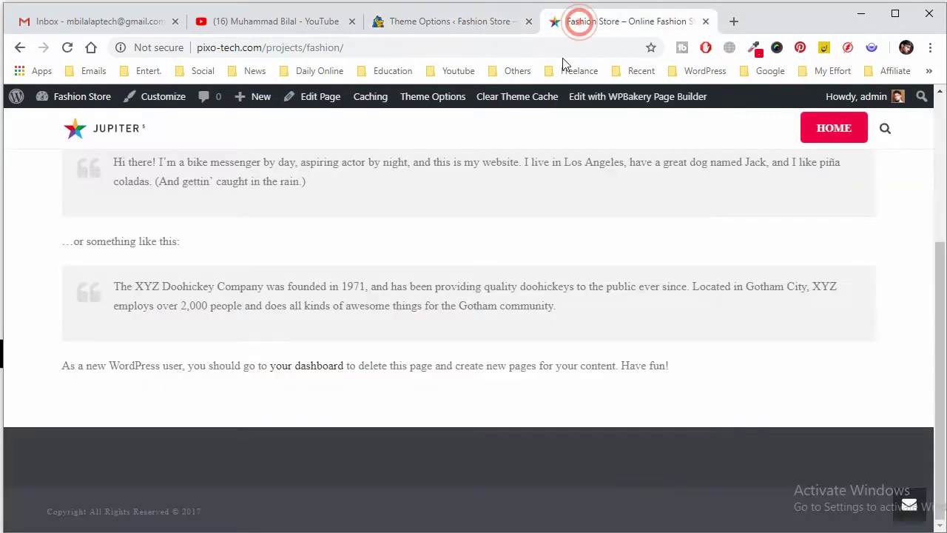
click(479, 25)
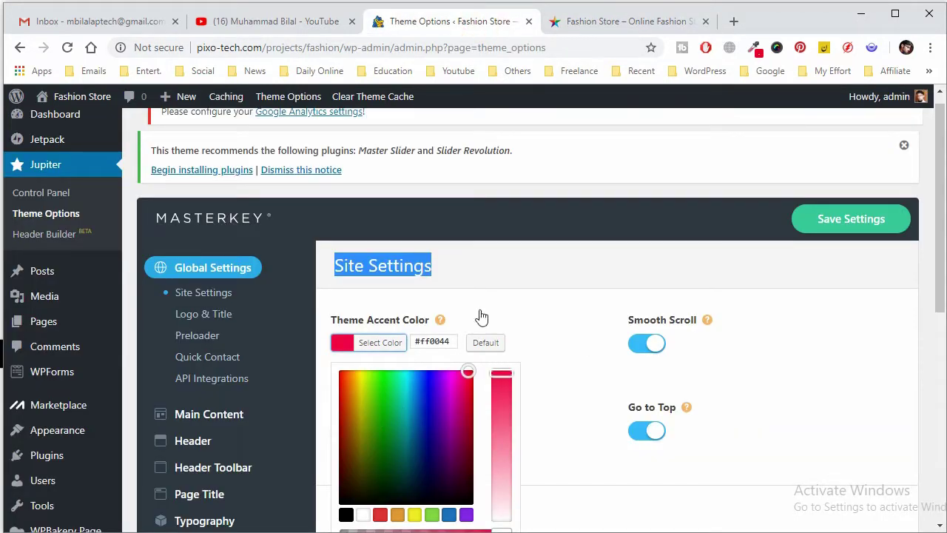
click(660, 21)
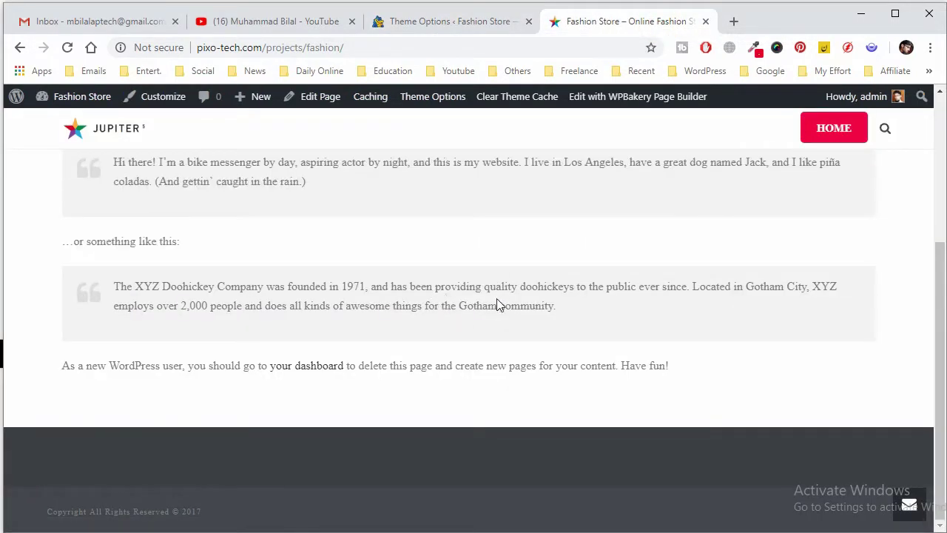
drag(446, 301, 624, 390)
scroll(617, 294, up, 4)
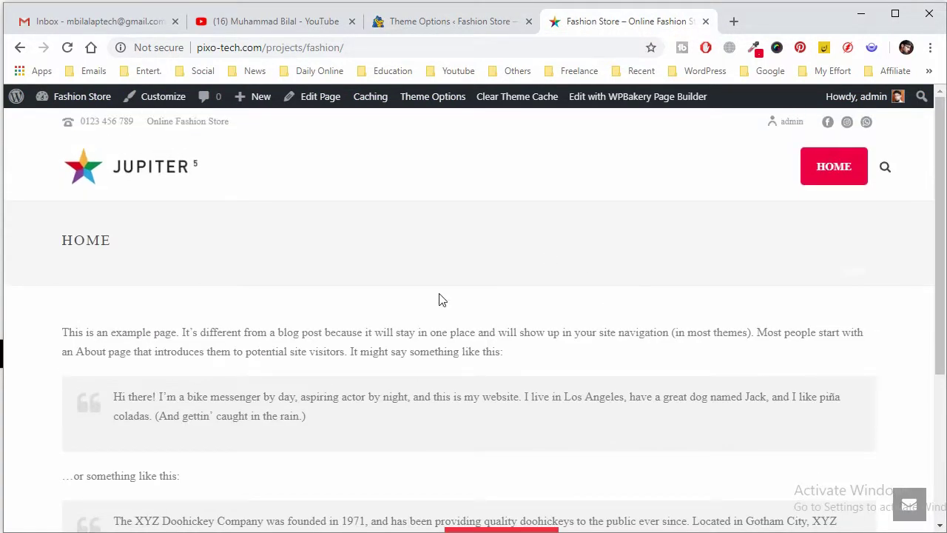
drag(284, 333, 482, 393)
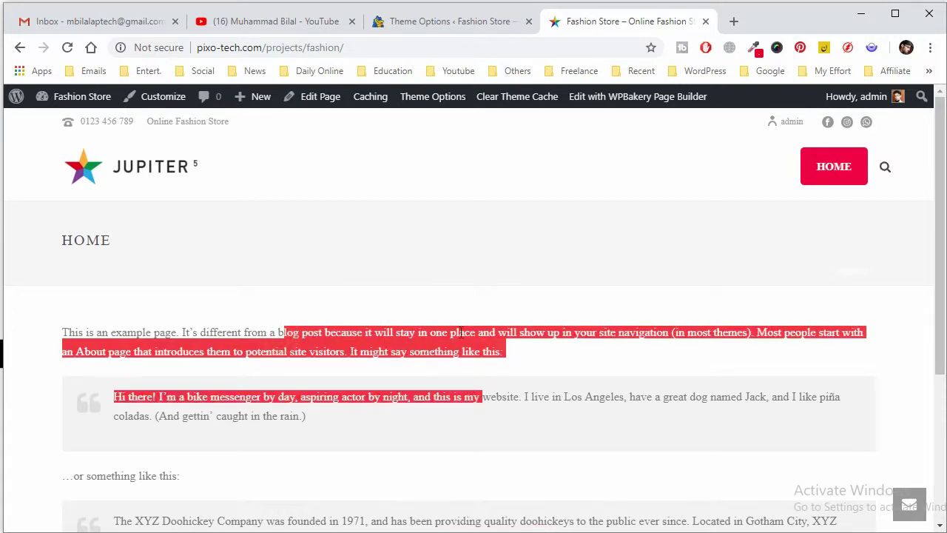
- Set the Theme Accent Color to the purple swatch #8224e3 in the theme options and save the settings
click(479, 28)
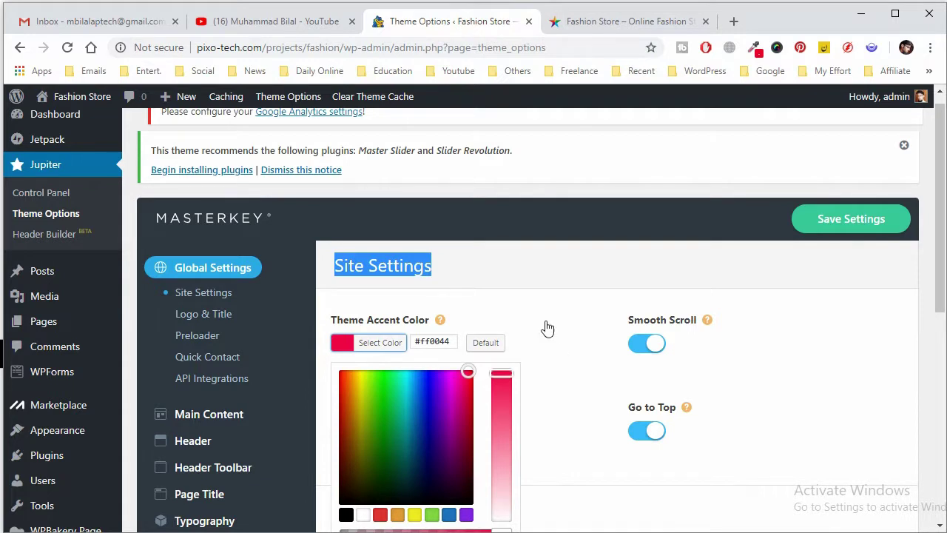
click(551, 334)
click(363, 341)
scroll(533, 338, down, 1)
scroll(533, 338, down, 1)
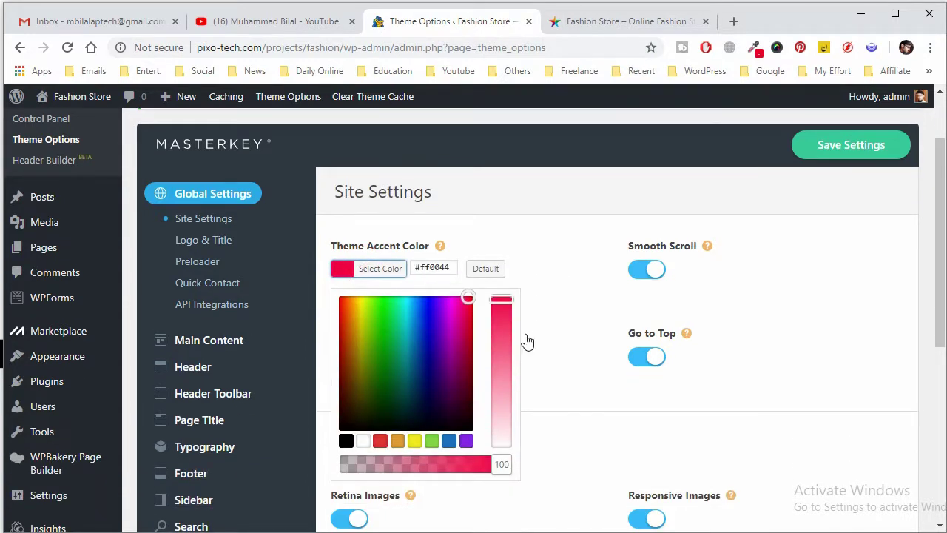
click(449, 441)
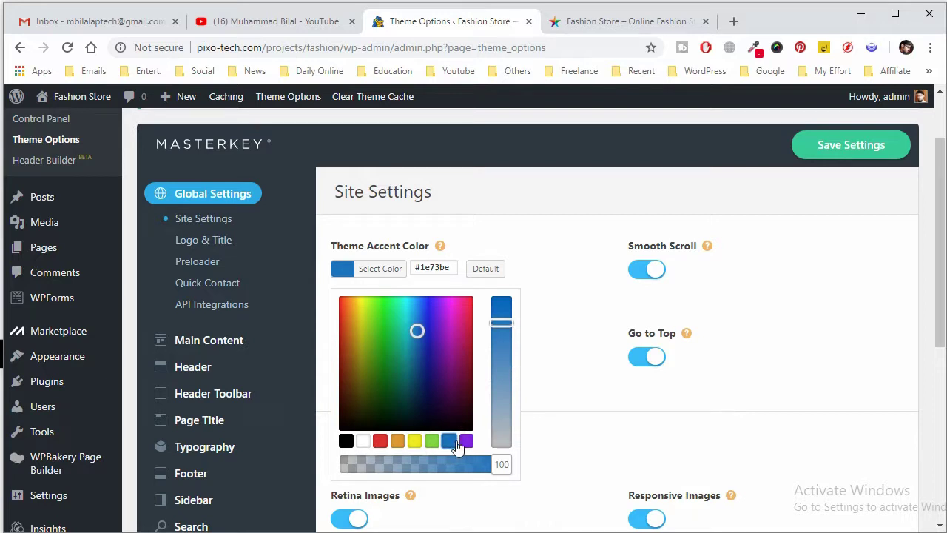
click(466, 440)
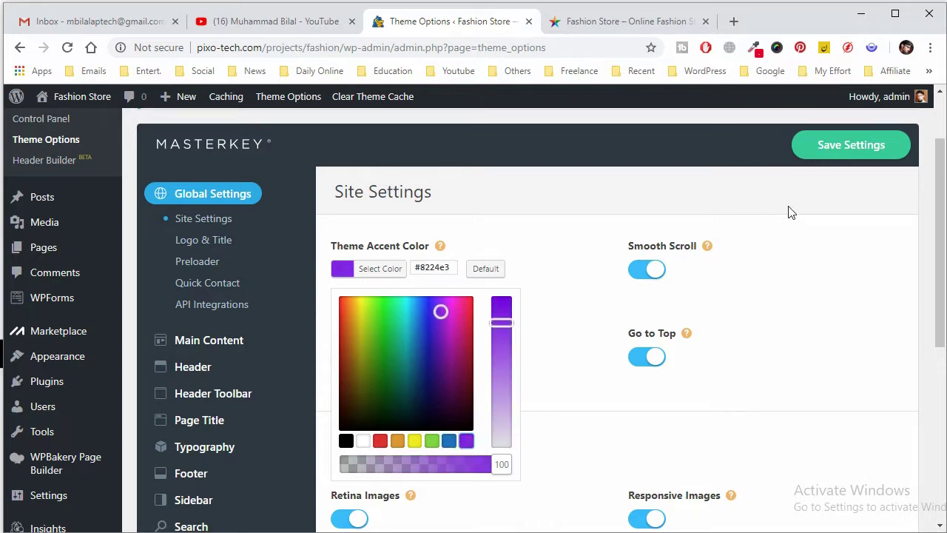
click(834, 161)
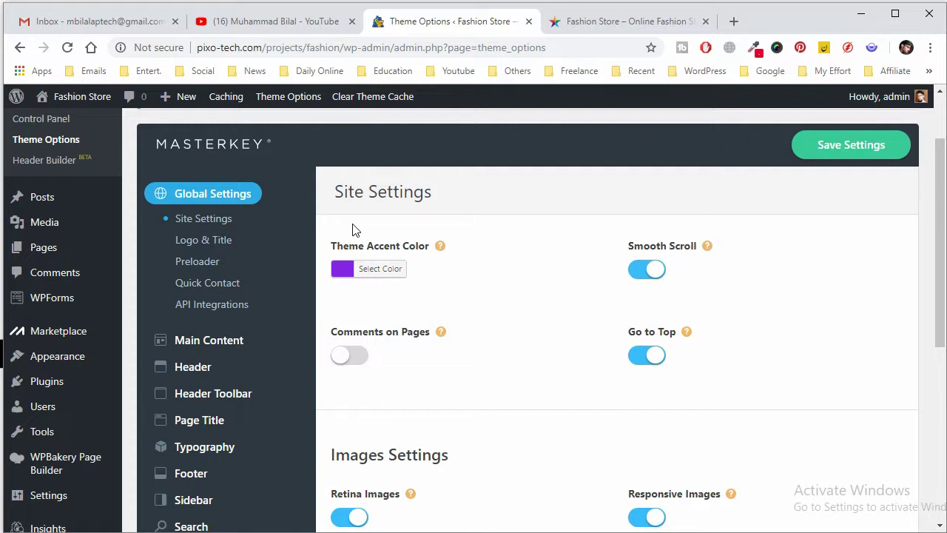
- Reload the live home page, highlight body text to check the accent color, and inspect the Home menu
click(589, 22)
right_click(593, 28)
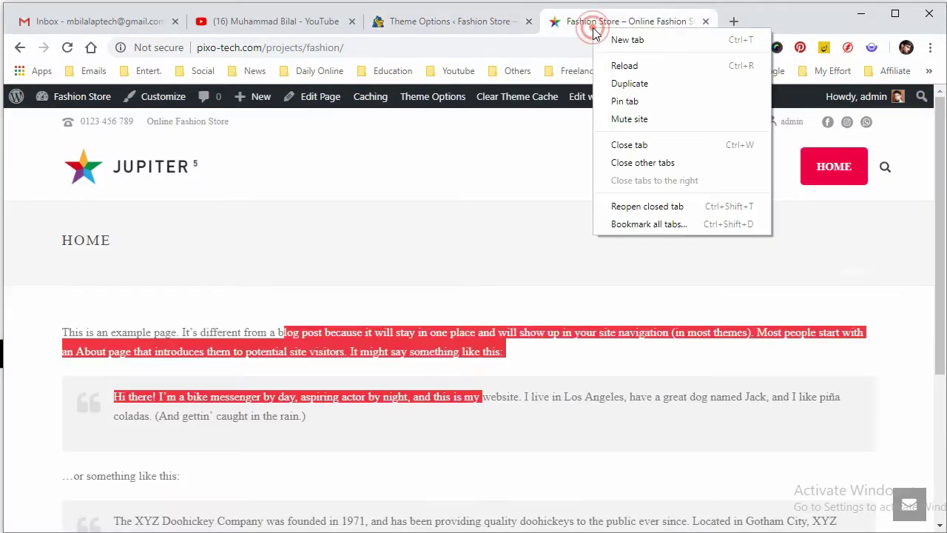
click(625, 68)
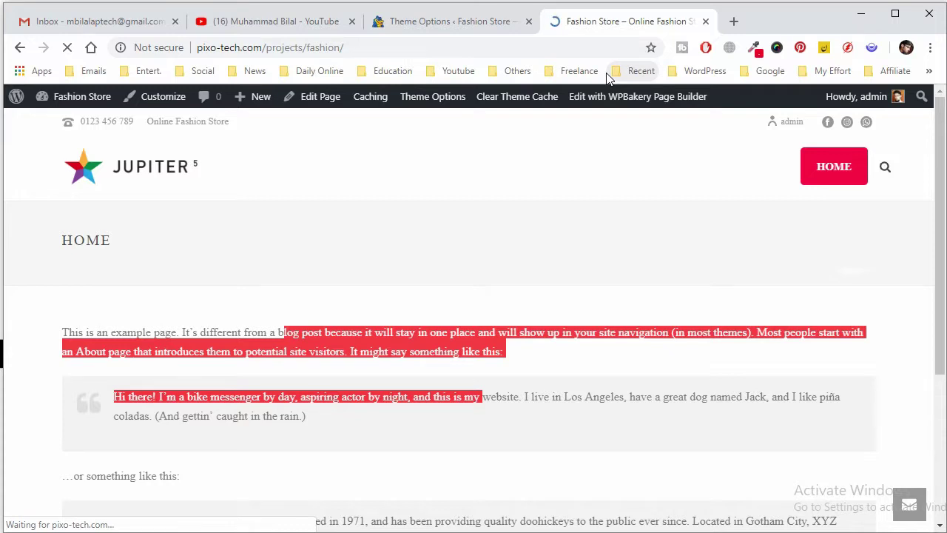
drag(390, 346, 455, 379)
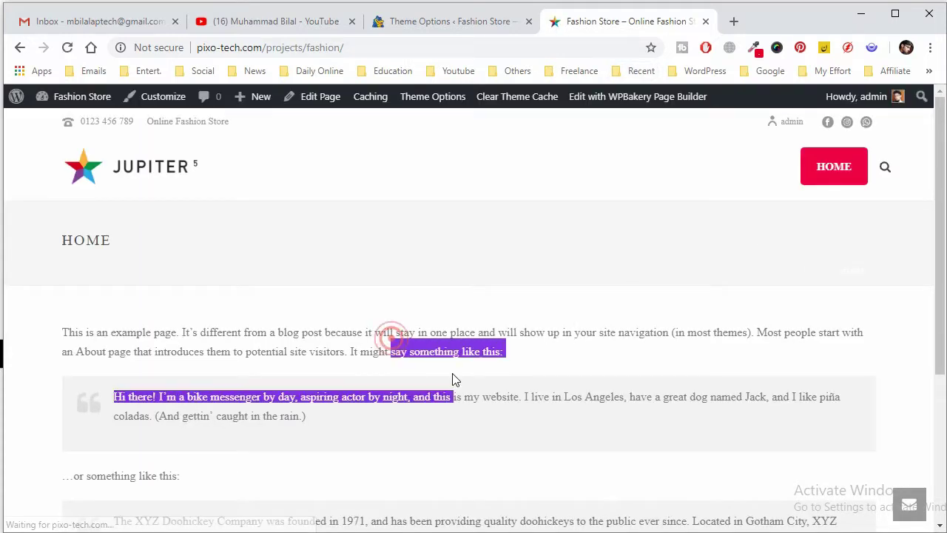
drag(395, 332, 419, 334)
mouse_move(834, 170)
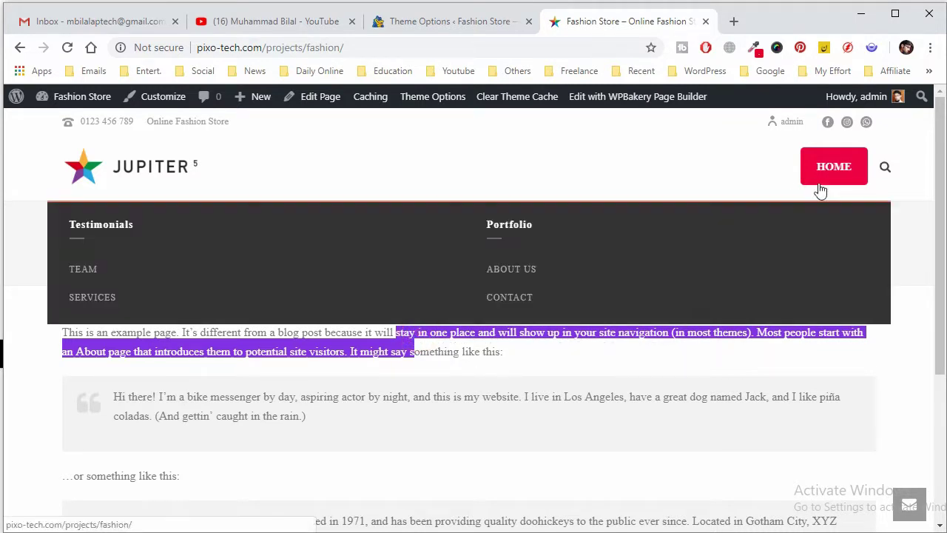
- Return to the theme options and read the help note for the Smooth Scroll setting
click(719, 185)
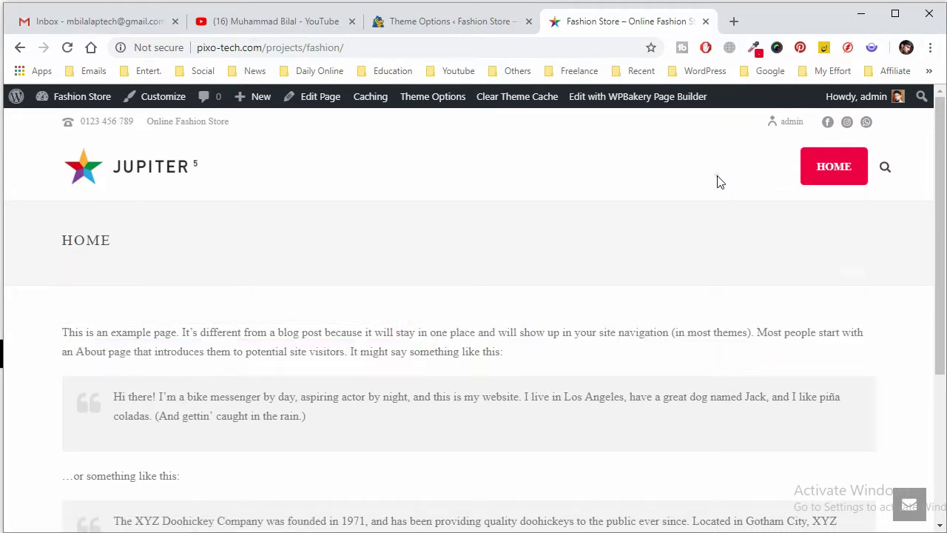
click(418, 23)
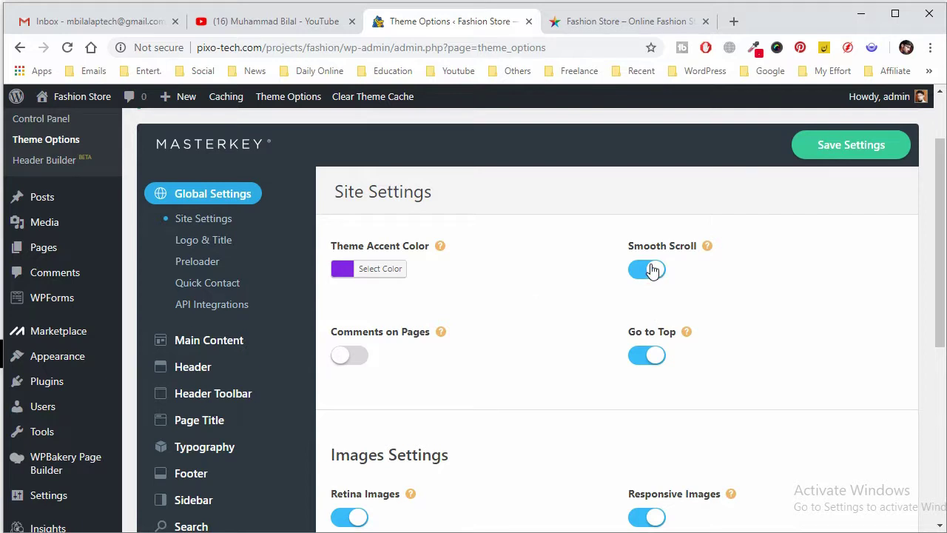
scroll(744, 361, down, 1)
scroll(743, 360, down, 2)
scroll(731, 297, up, 3)
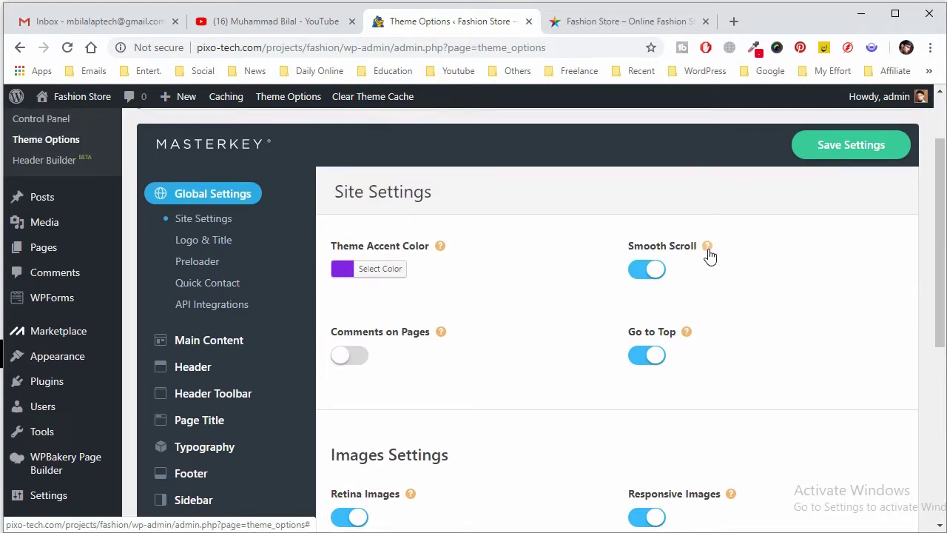
mouse_move(708, 250)
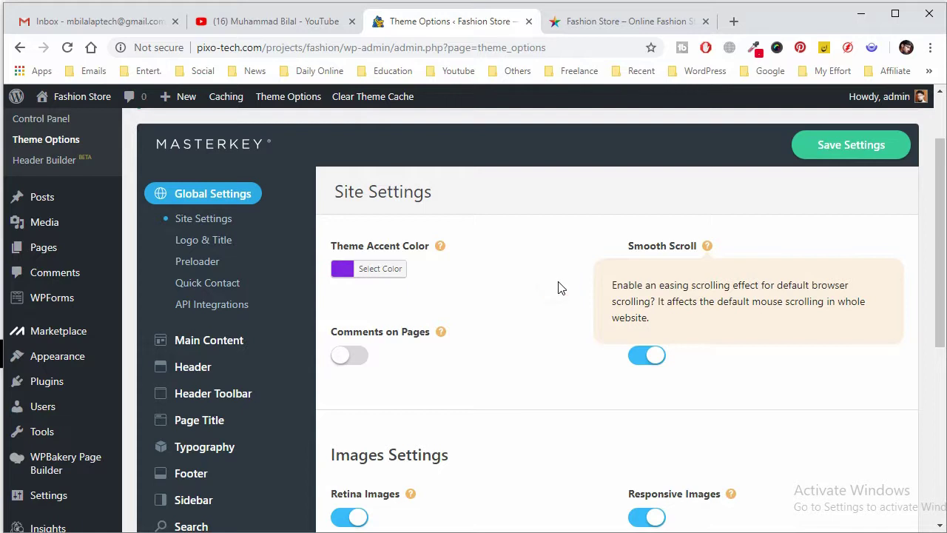
click(710, 246)
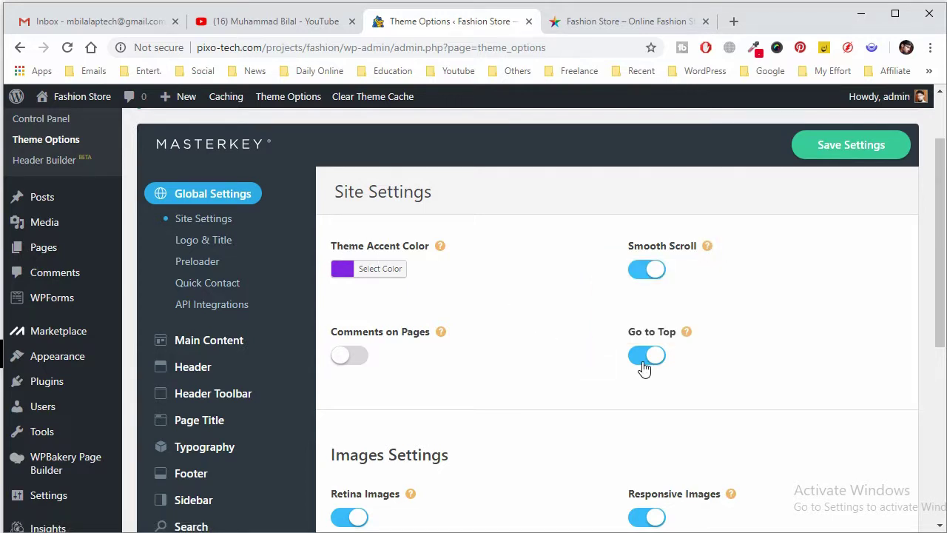
- Scroll down the live home page to check the scrolling behaviour and return to the theme options
click(627, 22)
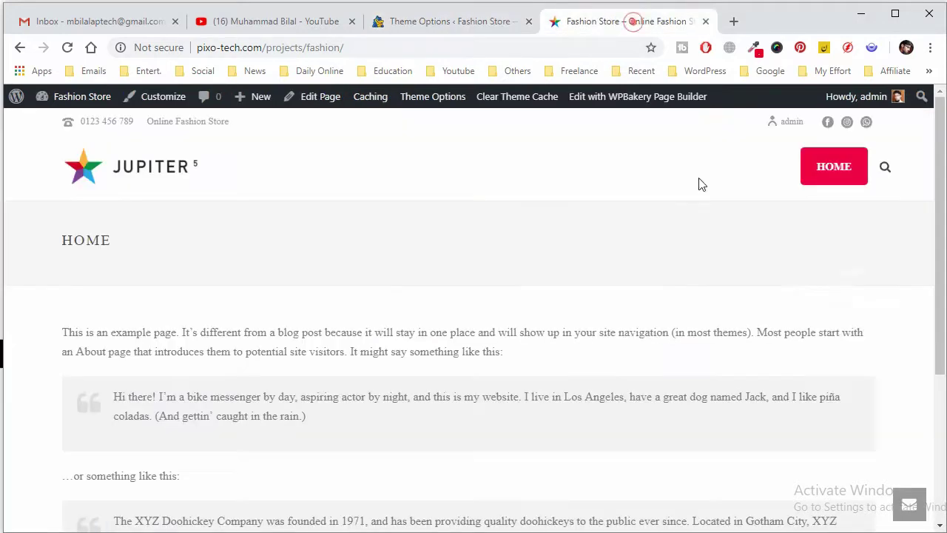
scroll(870, 470, down, 5)
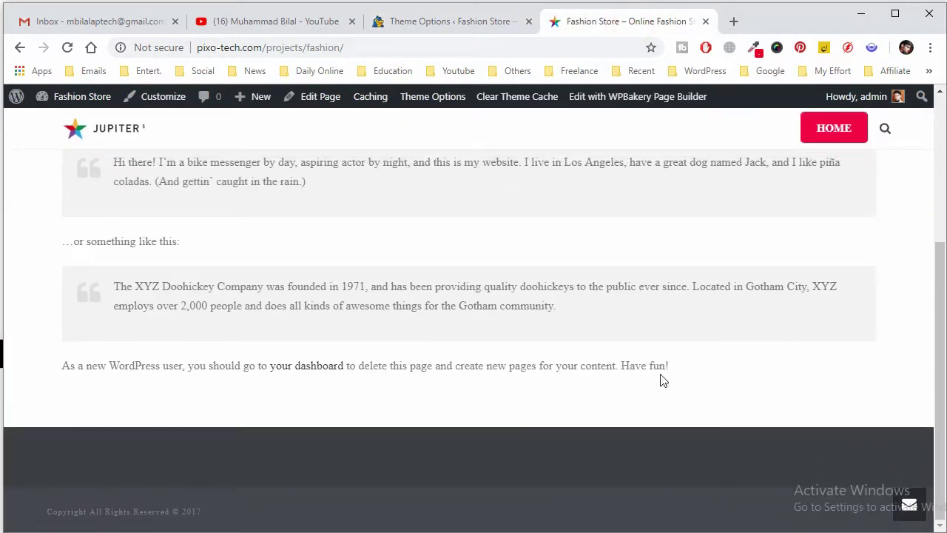
click(435, 22)
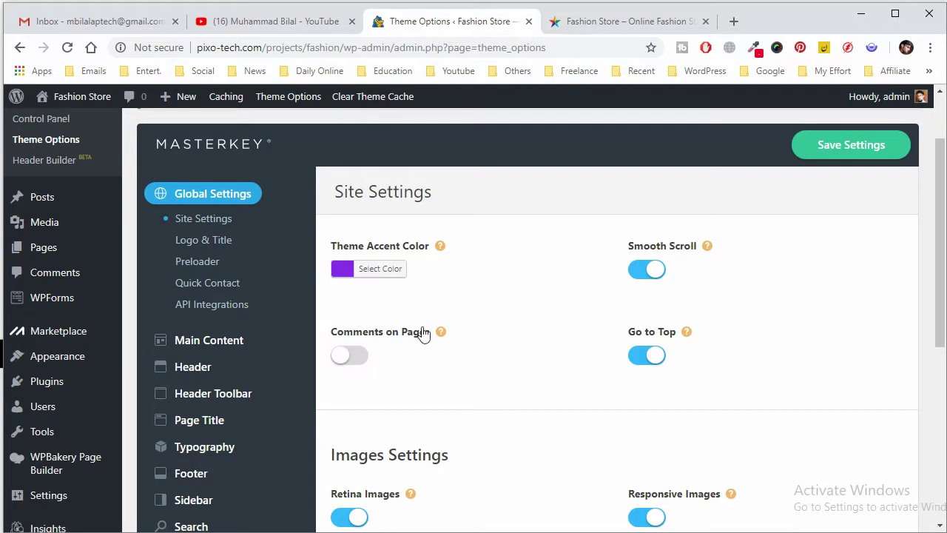
- Go over the Images Settings, reading the help notes for Retina Images and Image Resize Quality and looking at SVG Support
scroll(606, 380, down, 4)
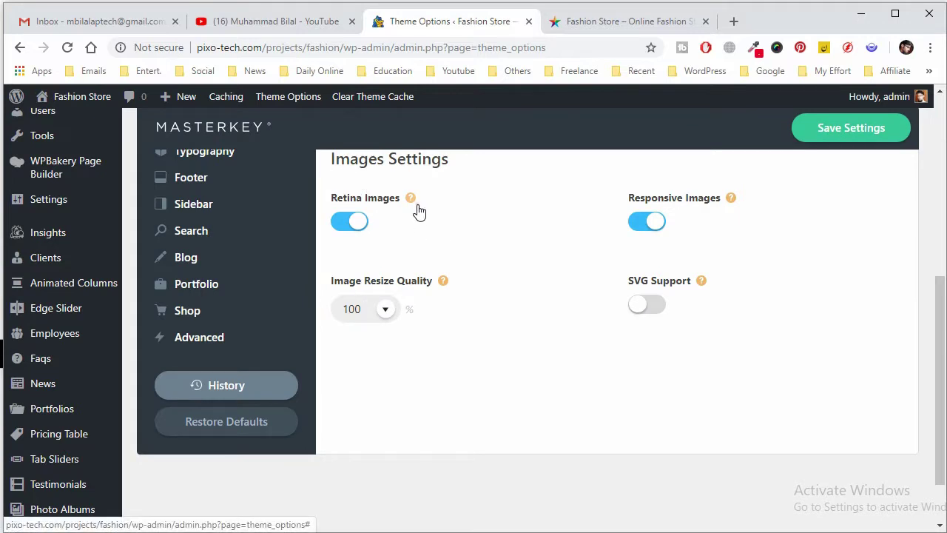
mouse_move(416, 208)
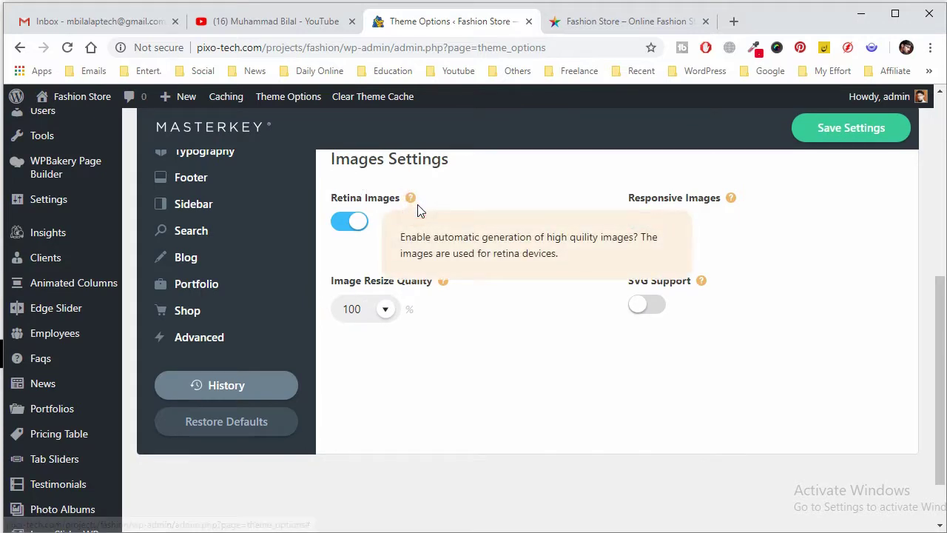
click(560, 342)
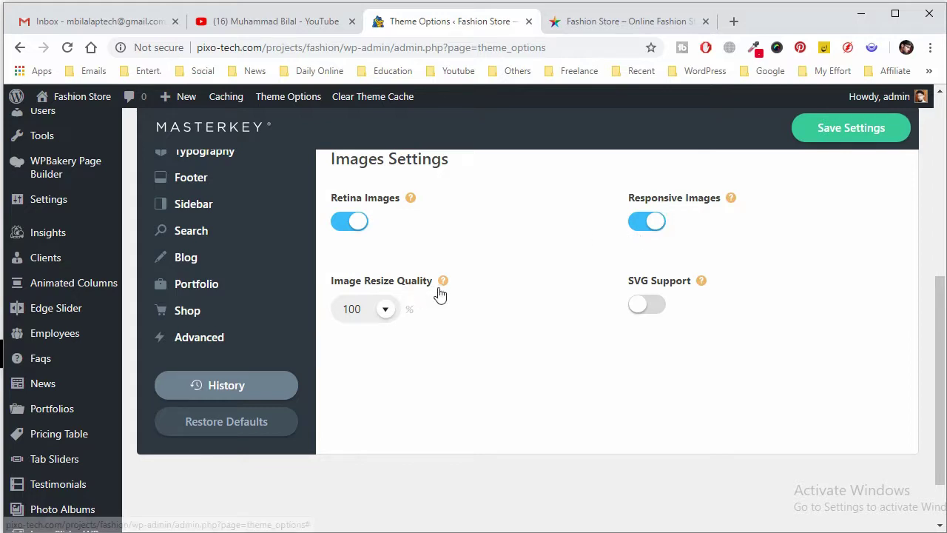
mouse_move(442, 286)
click(472, 257)
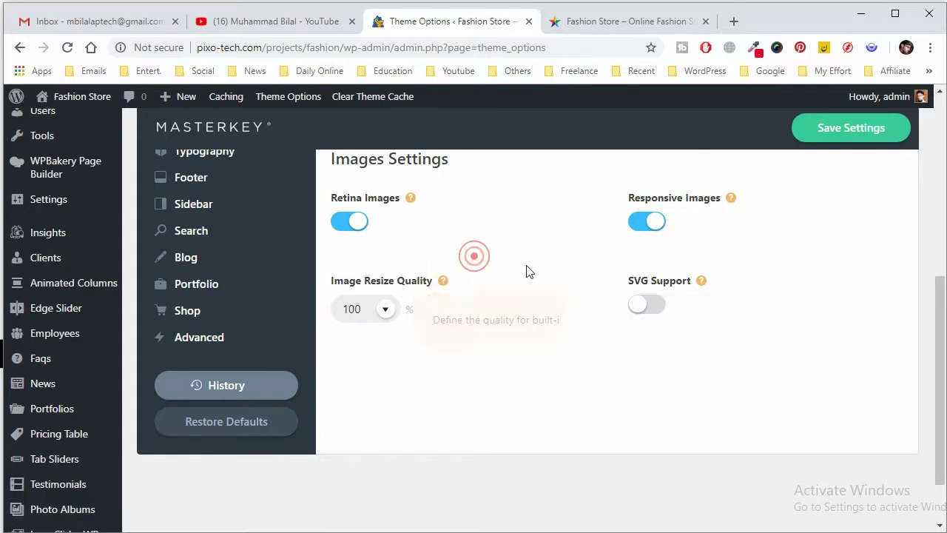
click(661, 317)
click(658, 317)
scroll(558, 304, up, 4)
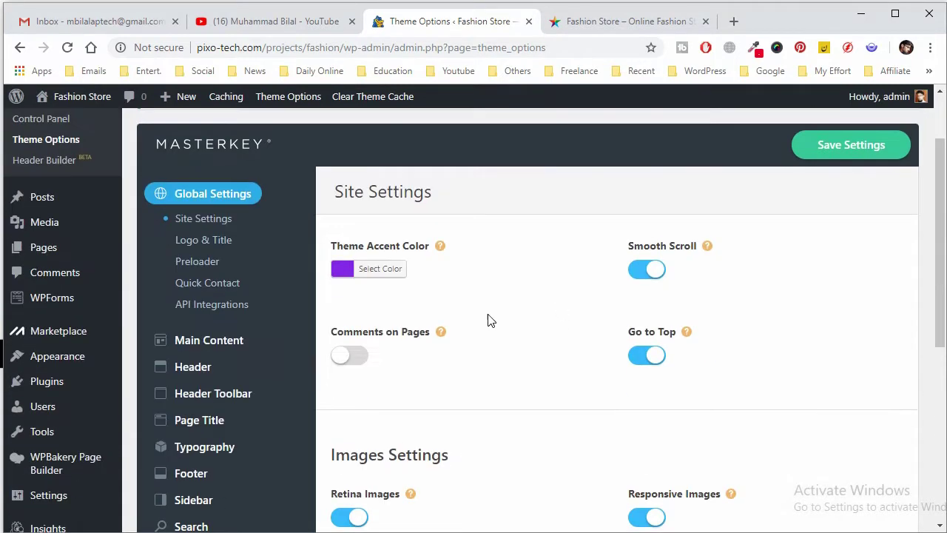
- Open the Logo & Title settings and examine the Logo Margin help note and its value slider
click(222, 250)
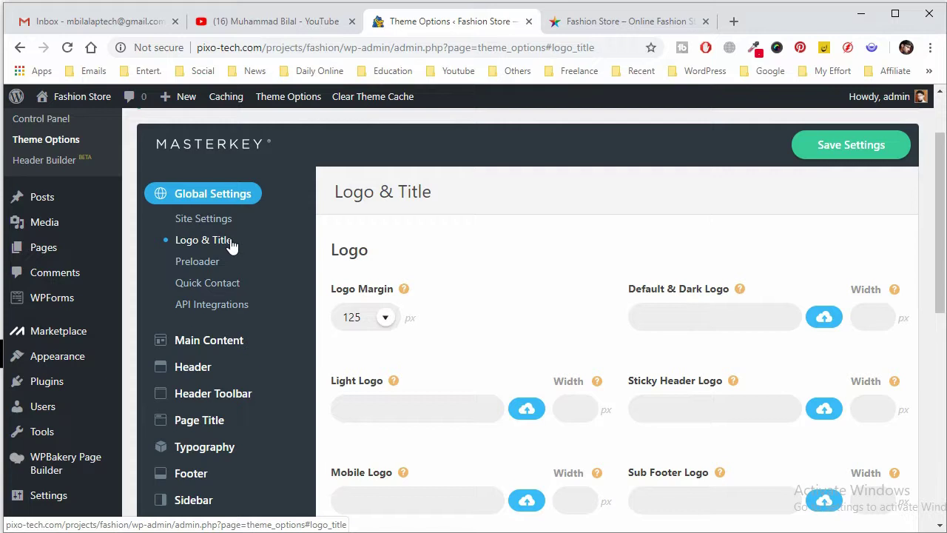
click(413, 291)
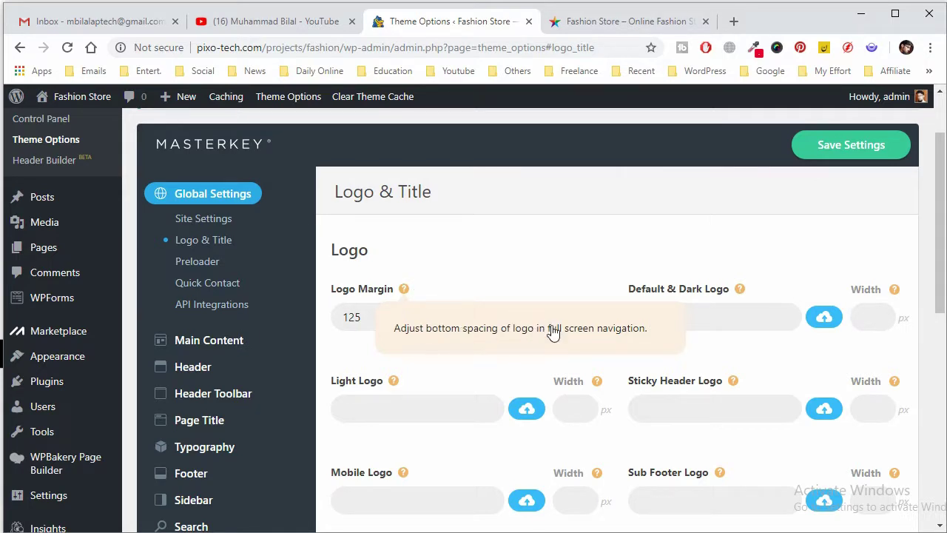
click(536, 240)
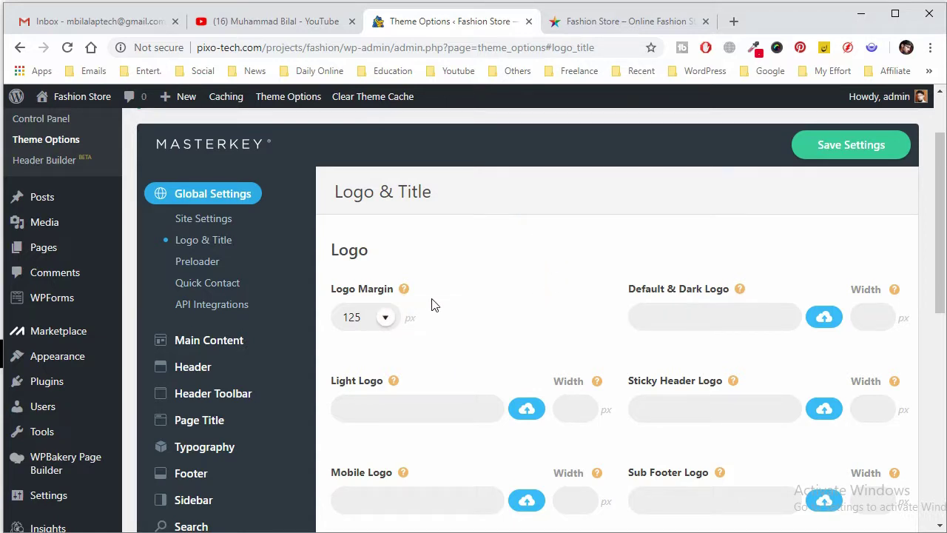
click(385, 317)
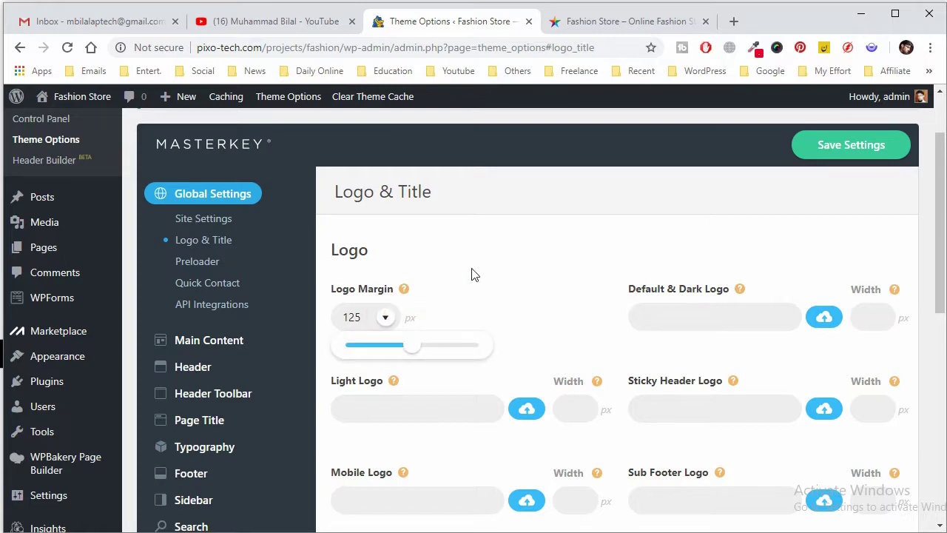
click(516, 287)
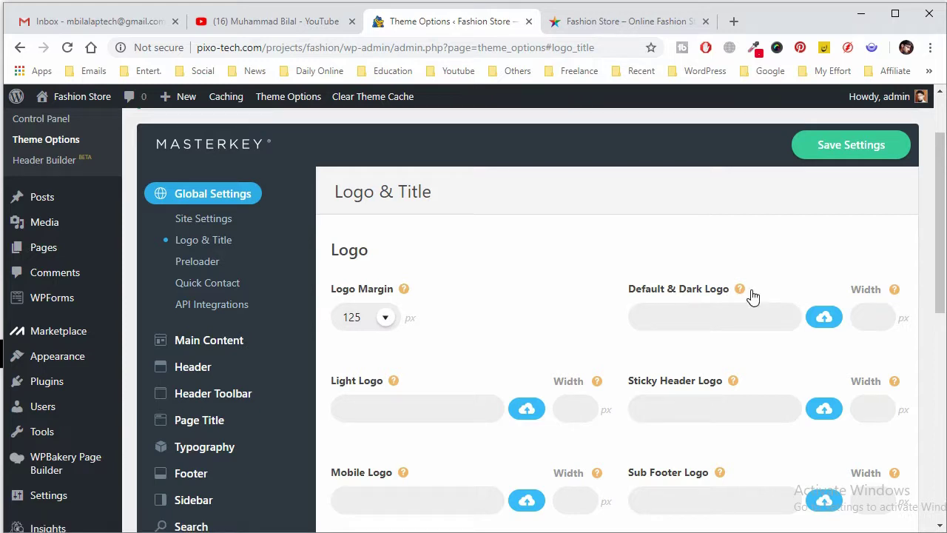
- Compare the logo in the live home page header with the Default & Dark Logo field in the theme options
click(608, 23)
scroll(300, 177, up, 5)
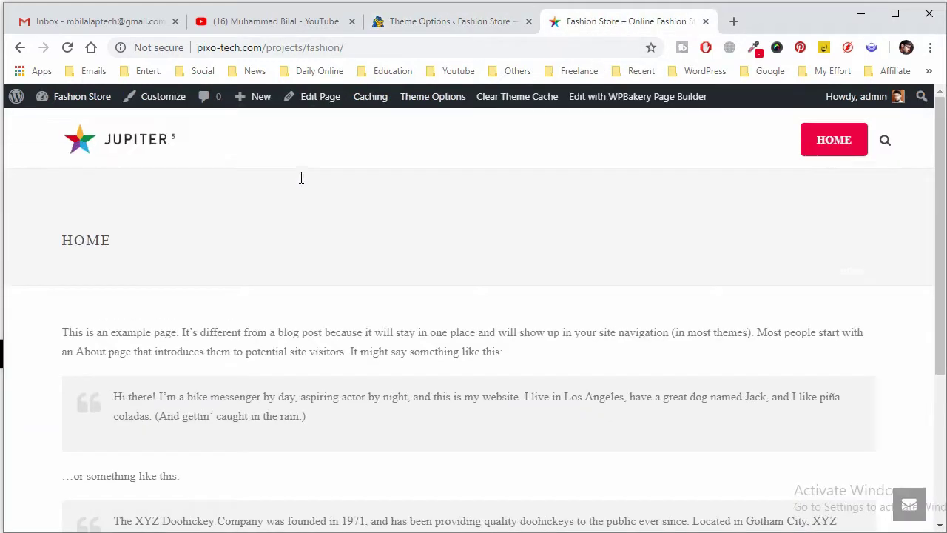
drag(213, 167, 466, 53)
click(459, 23)
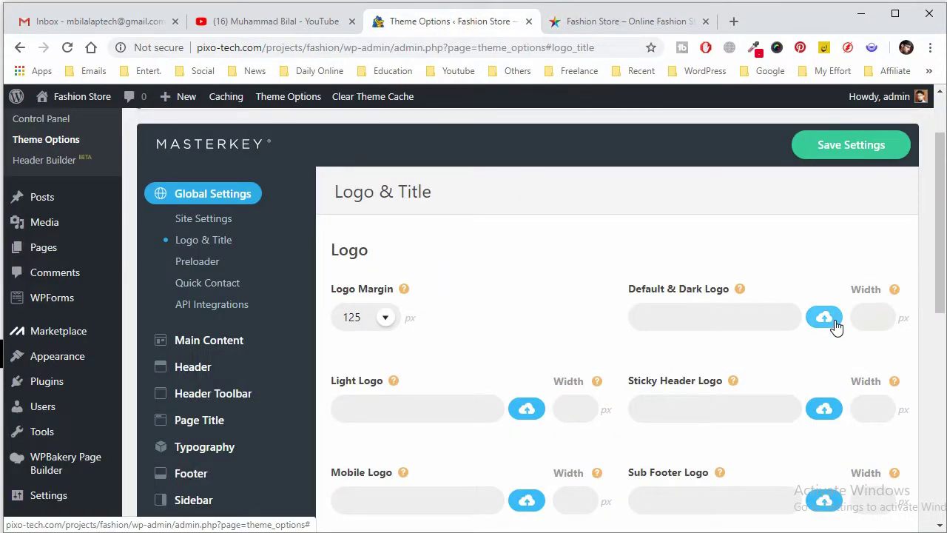
click(628, 16)
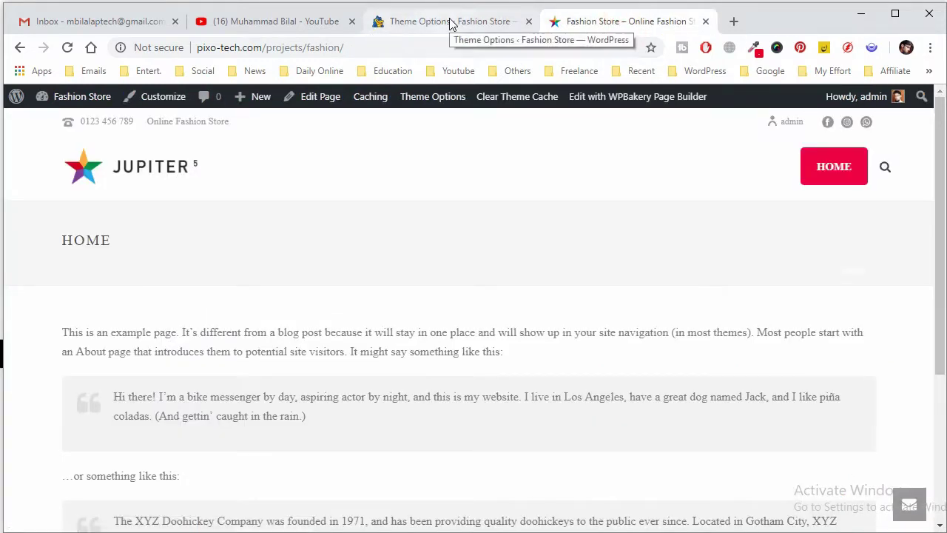
click(375, 26)
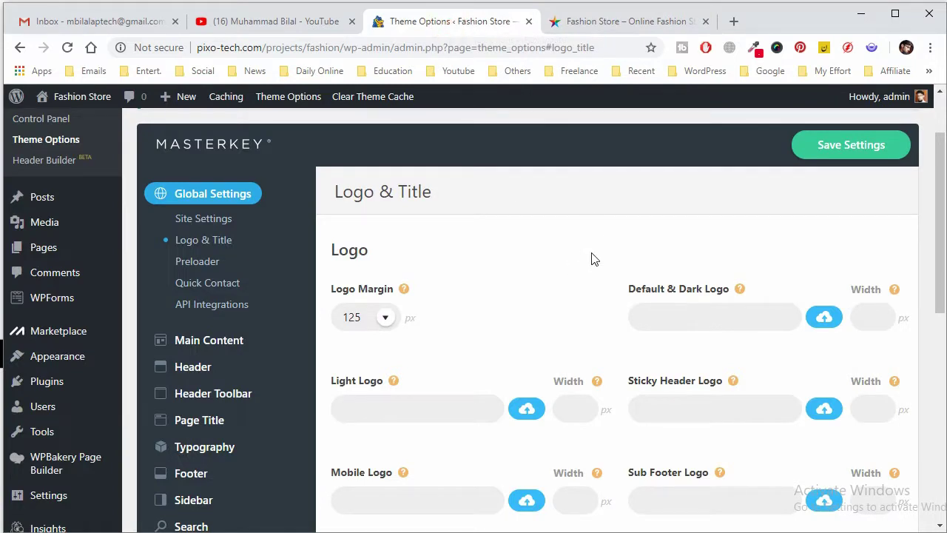
- Go over the remaining logo upload fields, the Favicon section and the Touch Device Icons section
scroll(577, 332, down, 1)
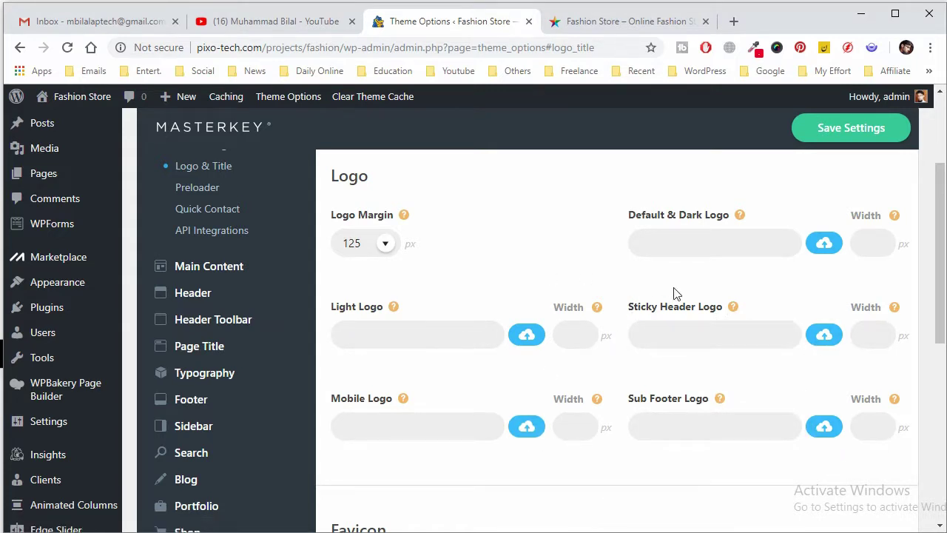
scroll(573, 274, down, 4)
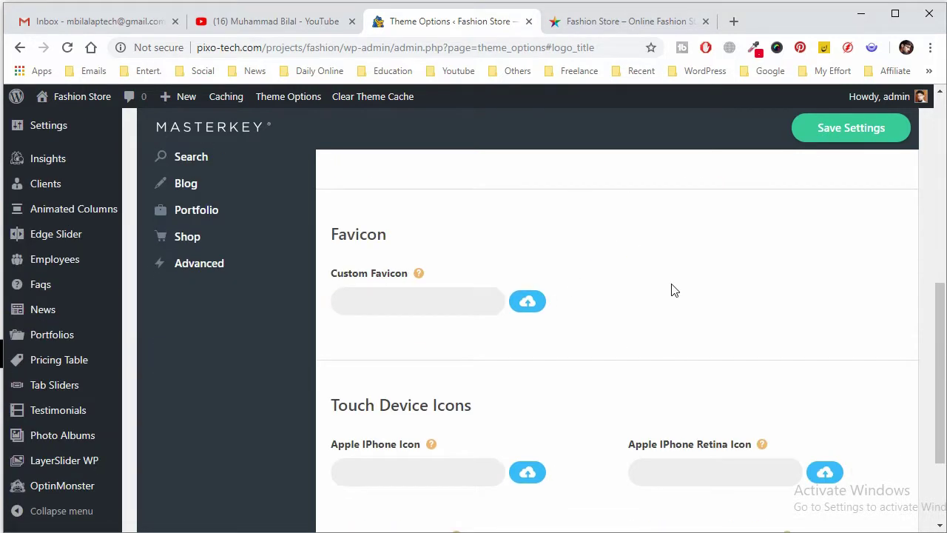
scroll(427, 318, down, 3)
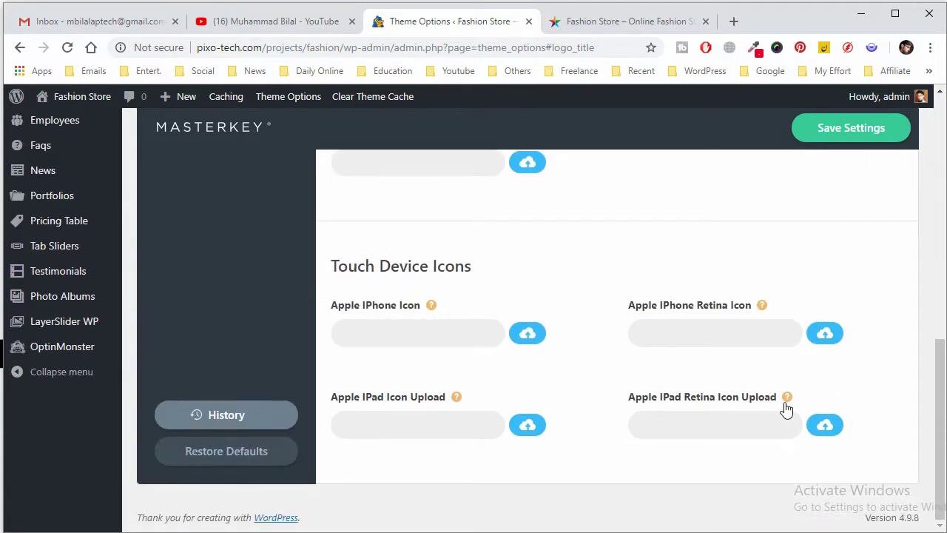
- Turn on the Preloader option in the Preloader settings
scroll(656, 393, up, 10)
click(213, 358)
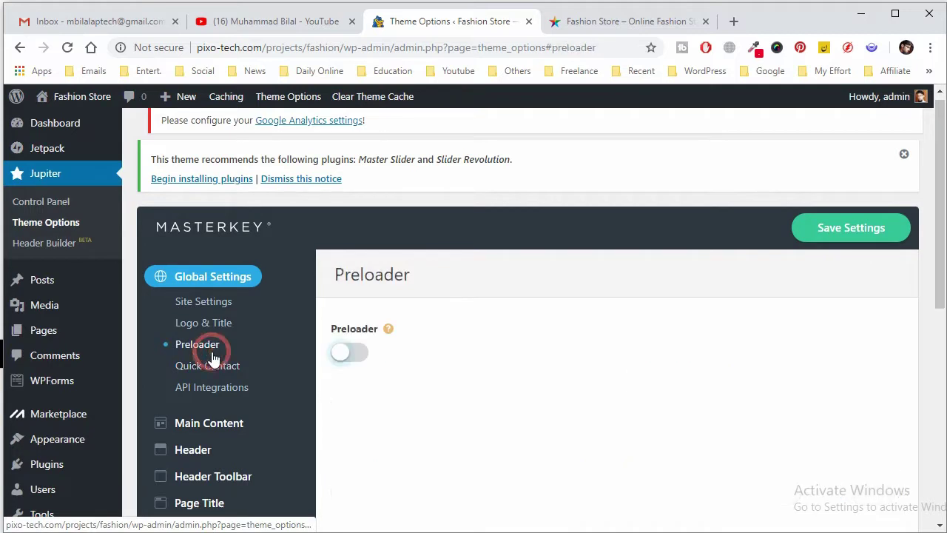
click(357, 359)
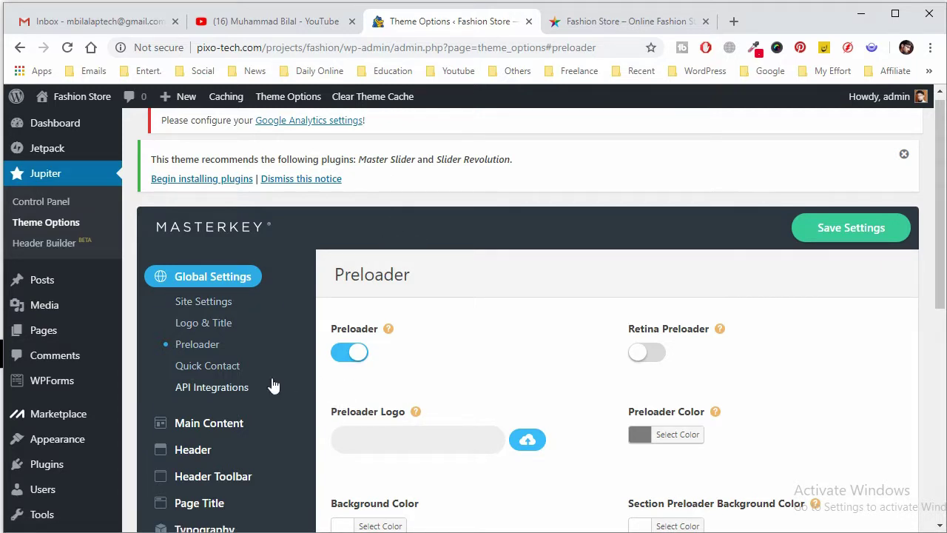
- Open the Quick Contact settings and examine the fields of the matching contact form on the live home page
click(231, 365)
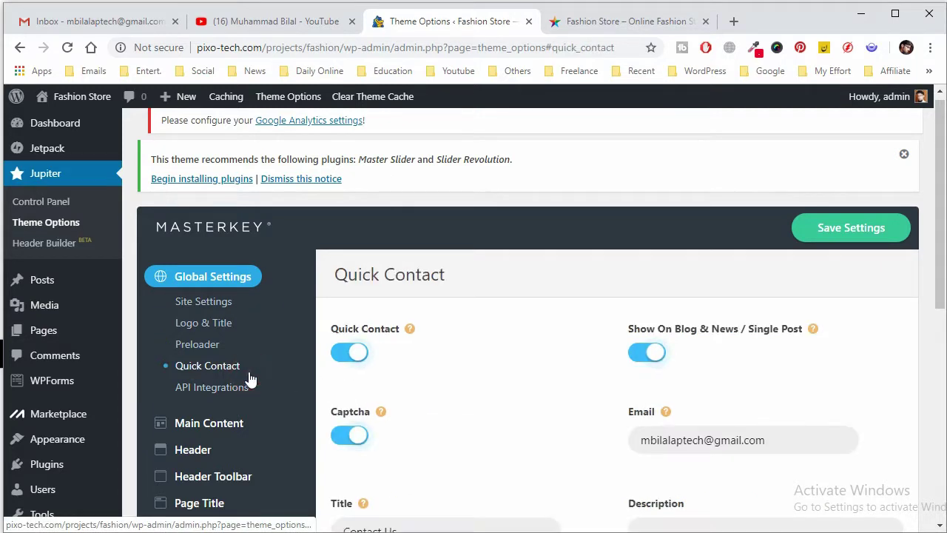
click(625, 22)
click(909, 505)
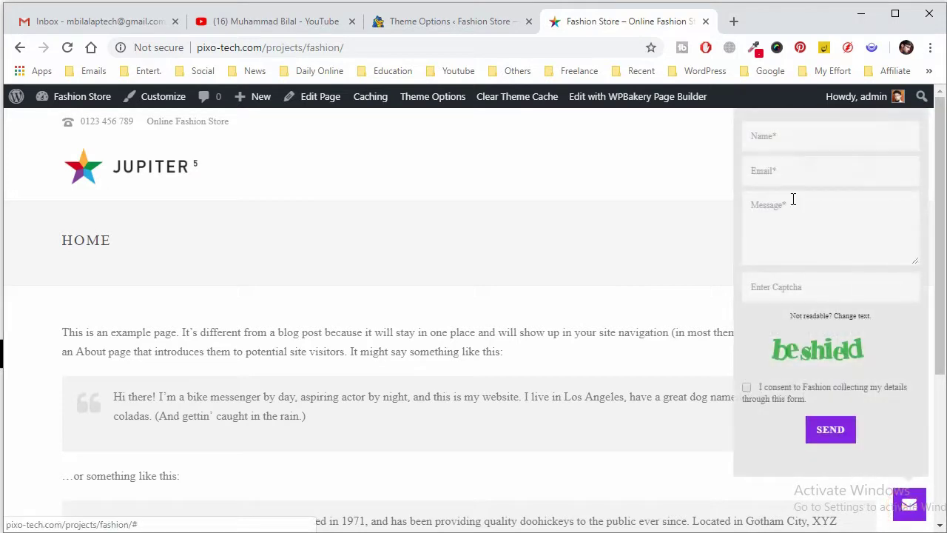
click(801, 143)
click(802, 239)
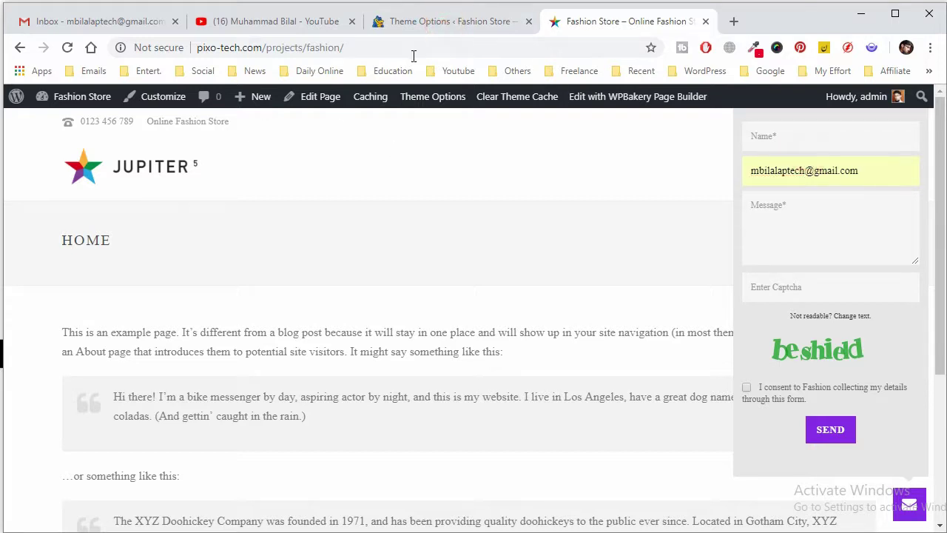
click(442, 28)
click(584, 21)
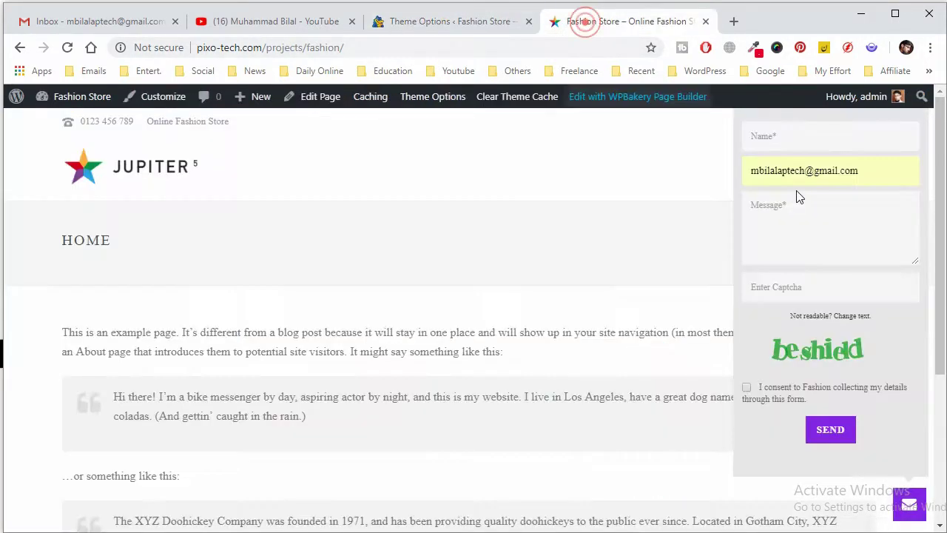
- Review the Quick Contact description and GDPR consent text in the theme options, and open the API Integrations settings
click(480, 22)
scroll(338, 418, down, 4)
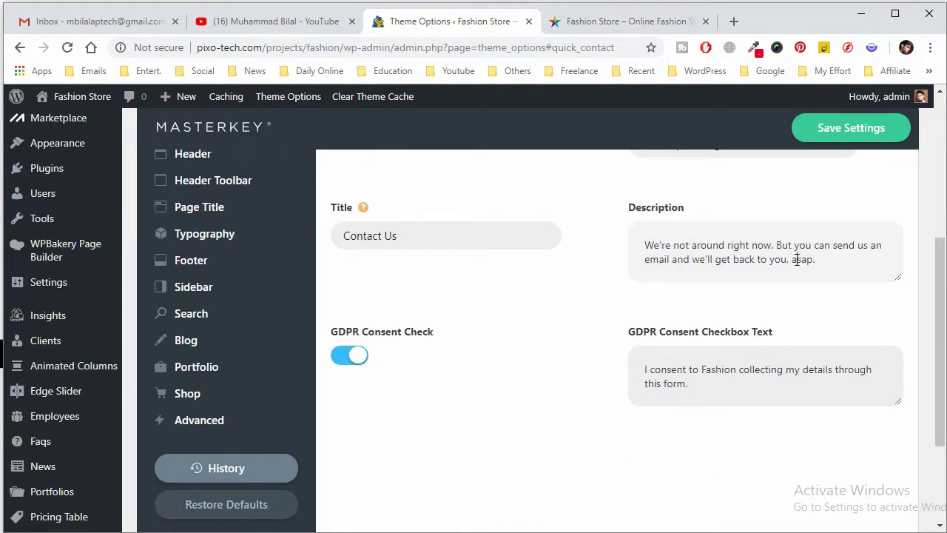
drag(795, 259, 668, 248)
drag(715, 390, 480, 306)
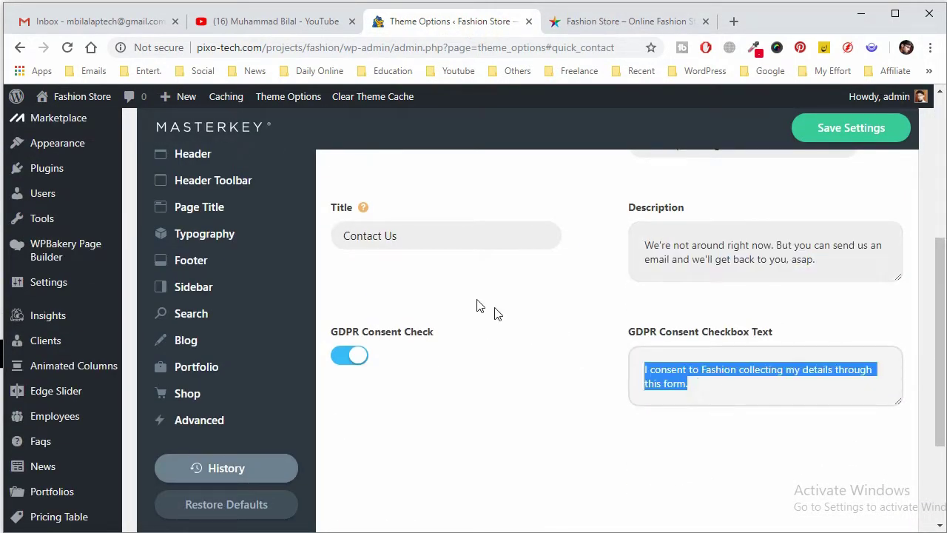
scroll(290, 357, up, 4)
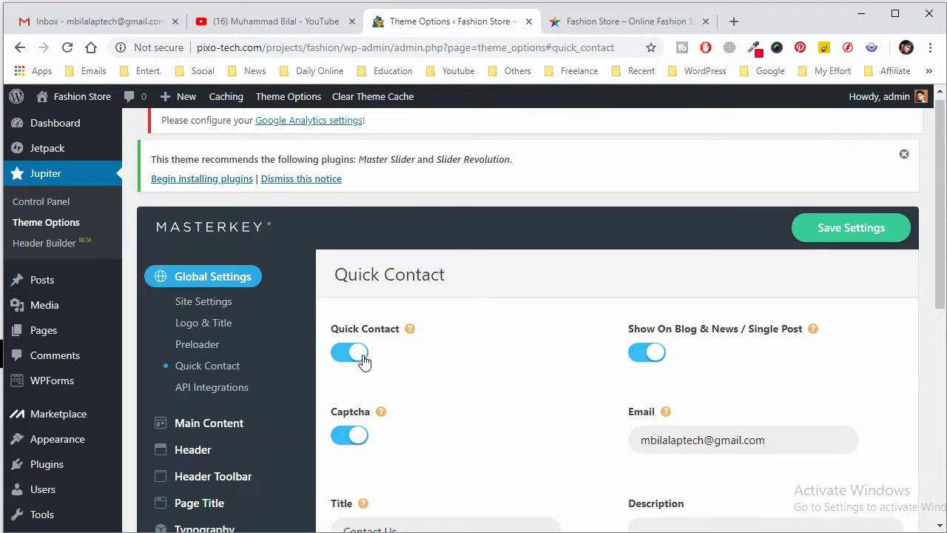
click(251, 387)
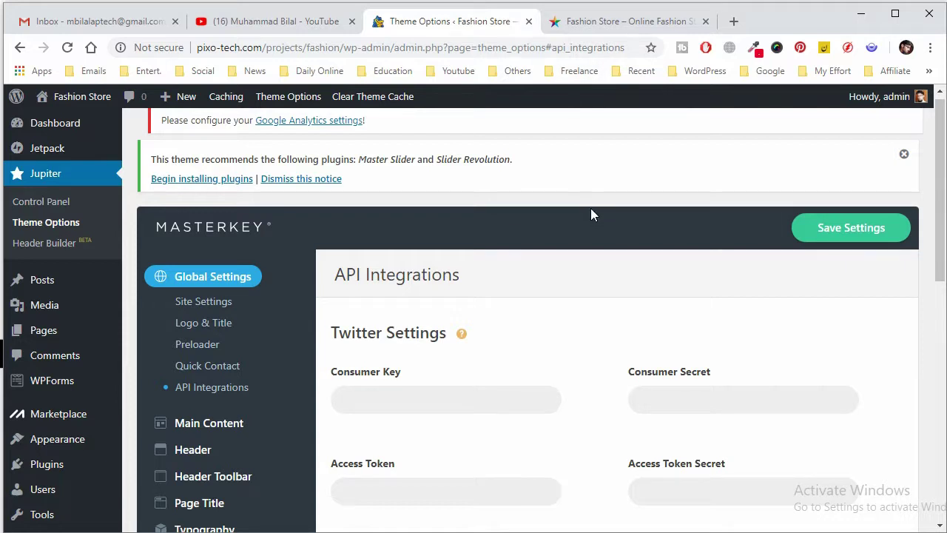
- Review the Twitter, MailChimp and Other Integrations fields, reading the help notes for Google Analytics ID and Typekit Kit ID
scroll(542, 280, down, 2)
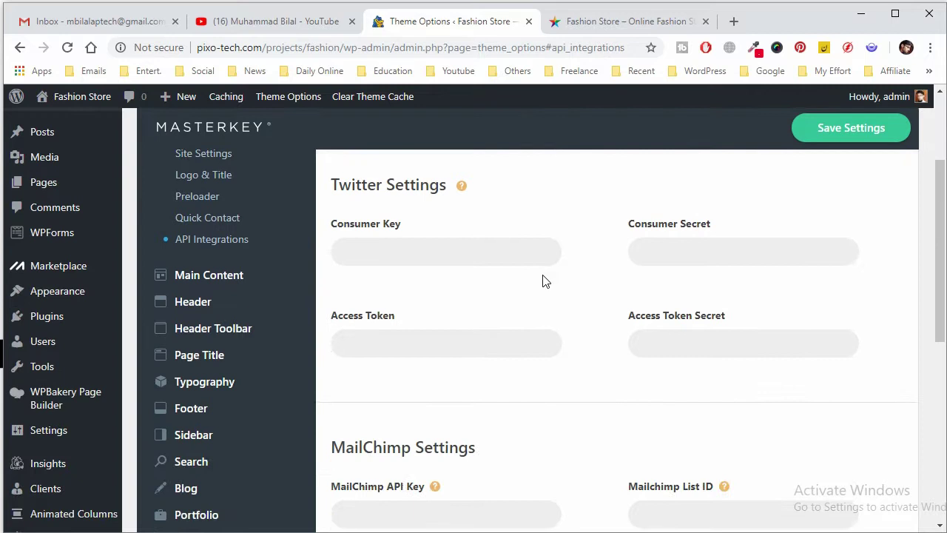
scroll(452, 330, down, 1)
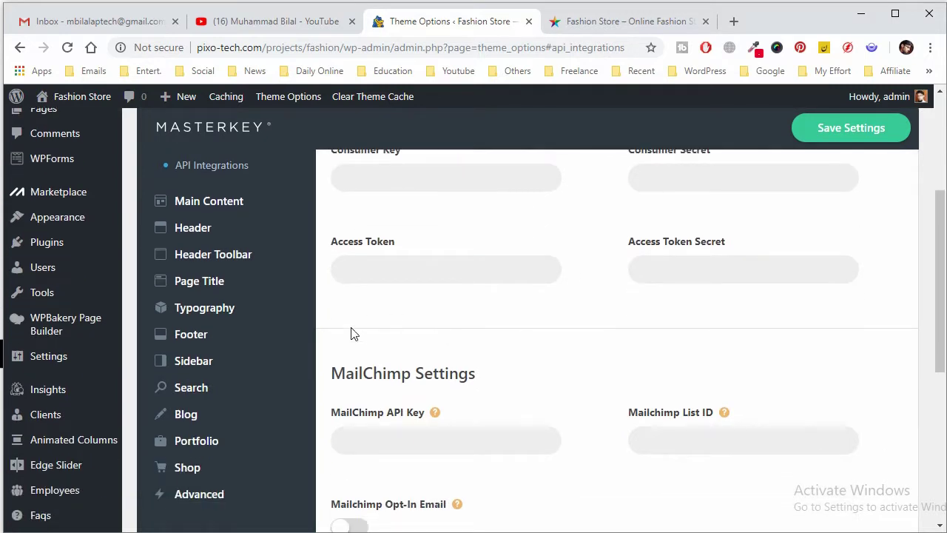
drag(332, 372, 495, 377)
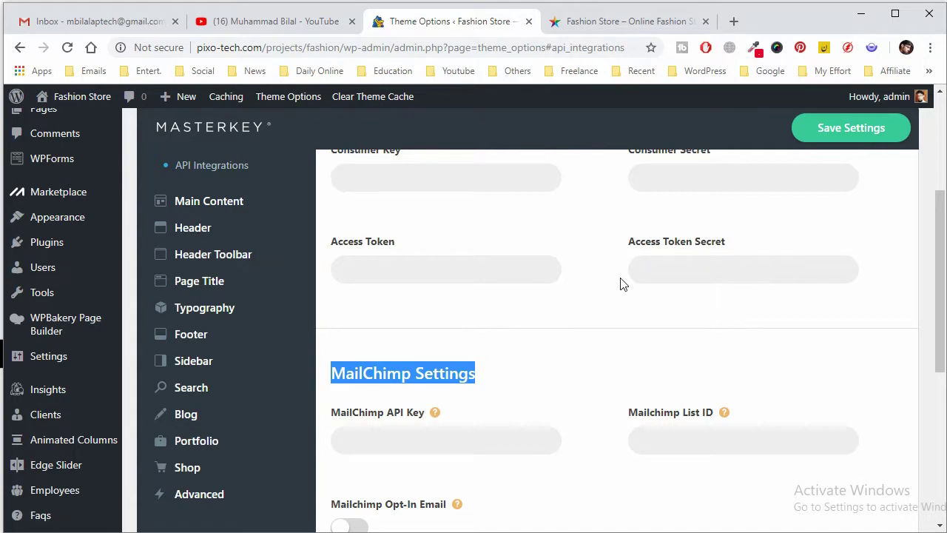
scroll(603, 375, down, 2)
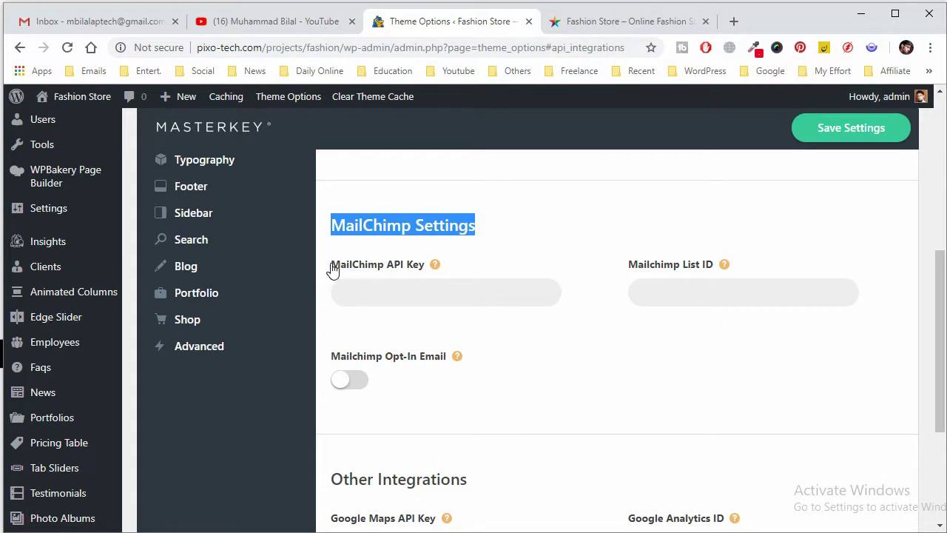
scroll(415, 280, down, 2)
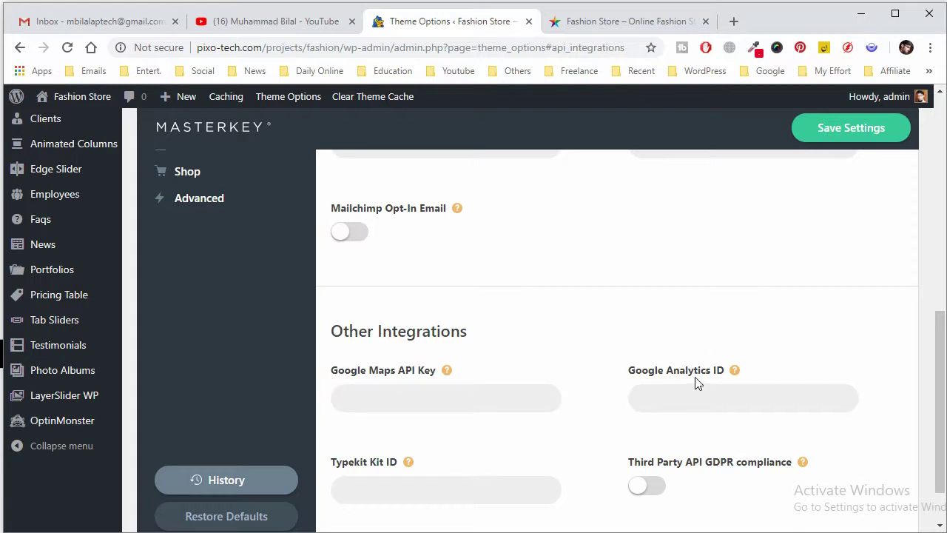
click(736, 372)
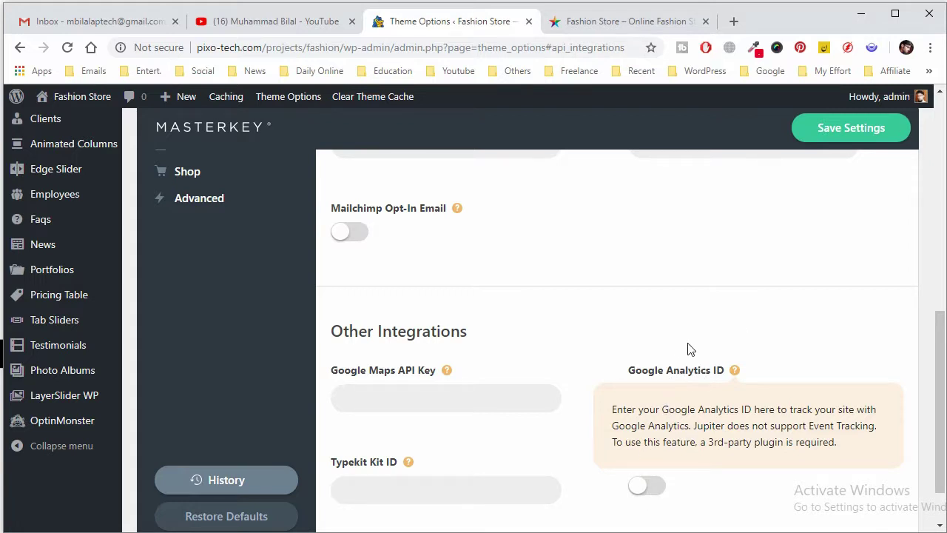
click(410, 462)
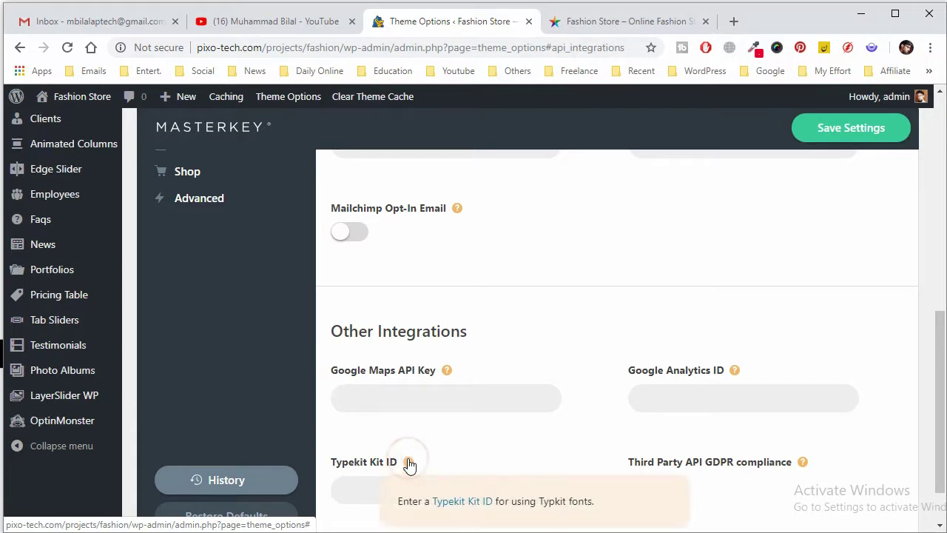
click(459, 458)
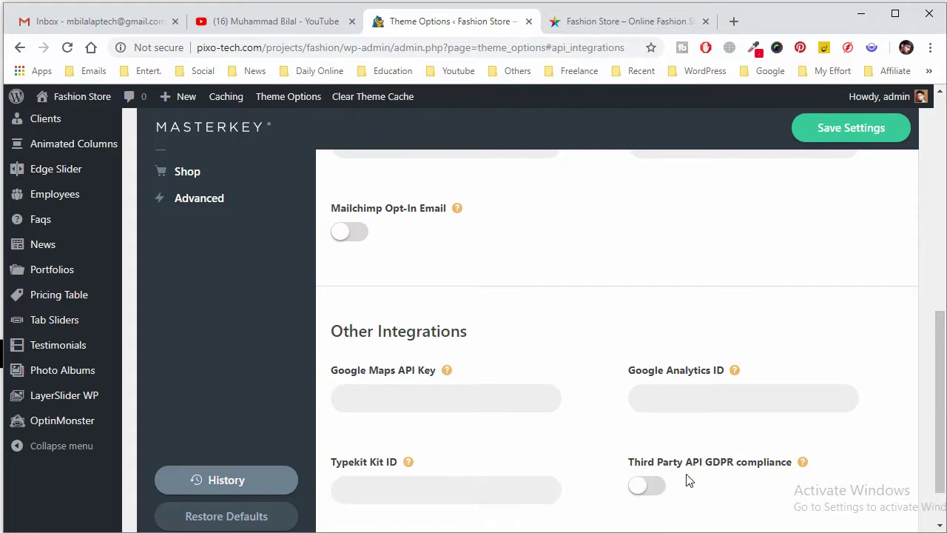
- Try the Third Party API GDPR compliance option by turning it on and back off
scroll(714, 469, down, 2)
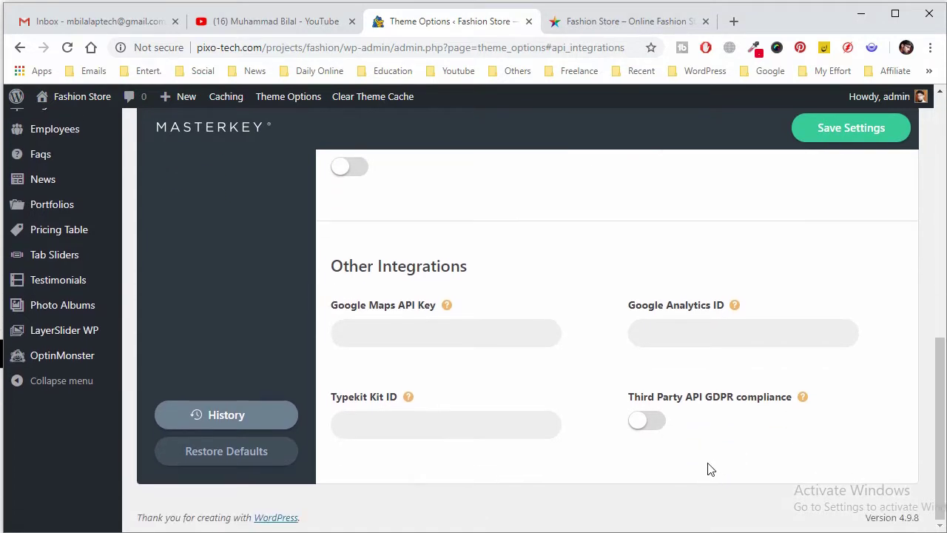
click(647, 421)
click(650, 424)
- Open the Layout & Backgrounds settings of the Main Content section
scroll(550, 307, up, 2)
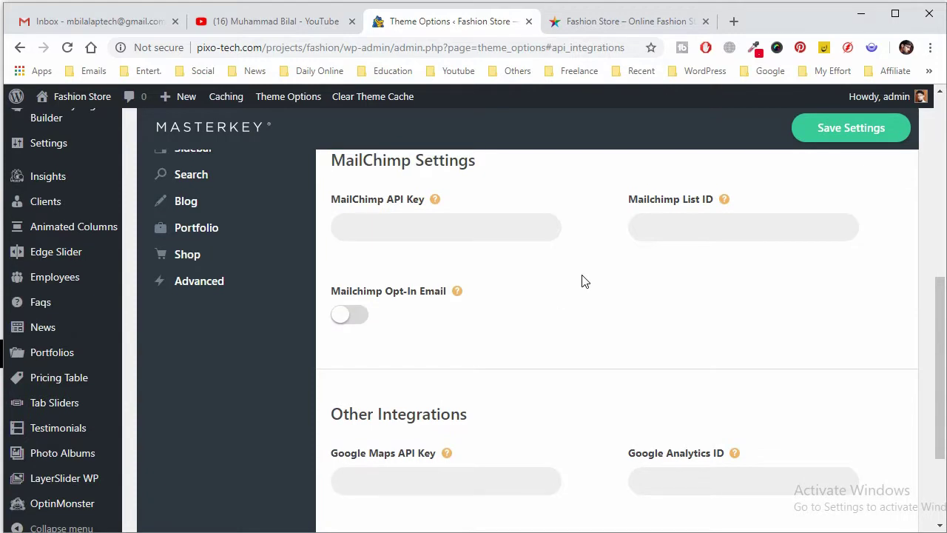
scroll(581, 281, up, 5)
mouse_move(224, 370)
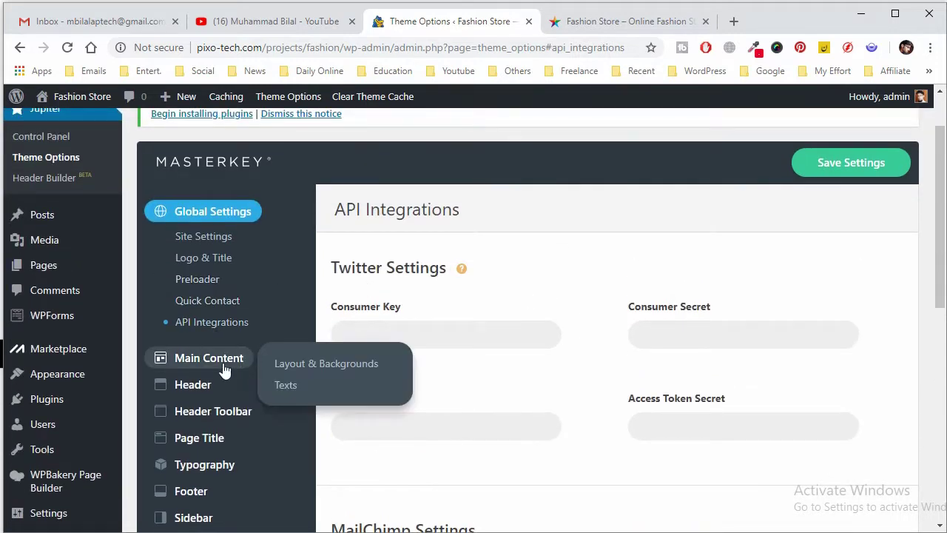
click(281, 363)
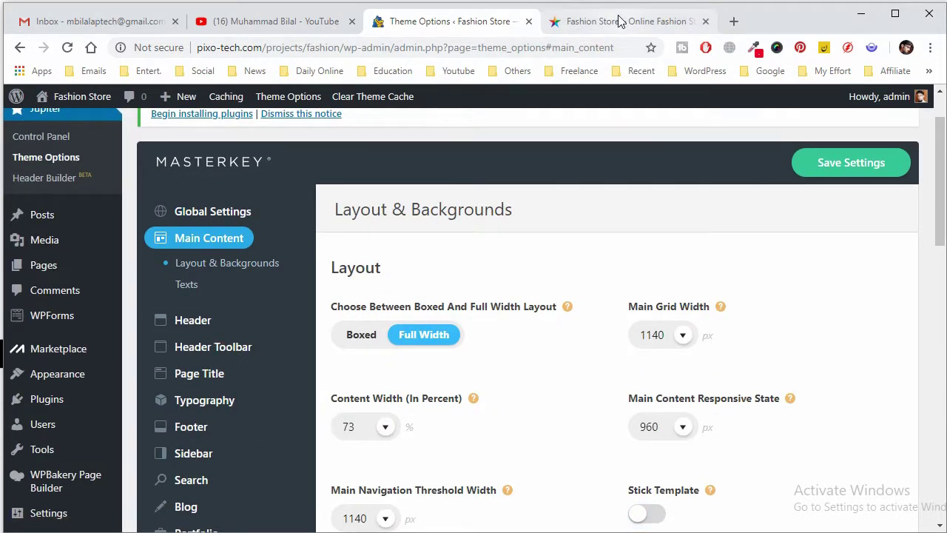
- Close the quick contact form on the live home page and examine the page's full-width layout down to the footer
click(620, 22)
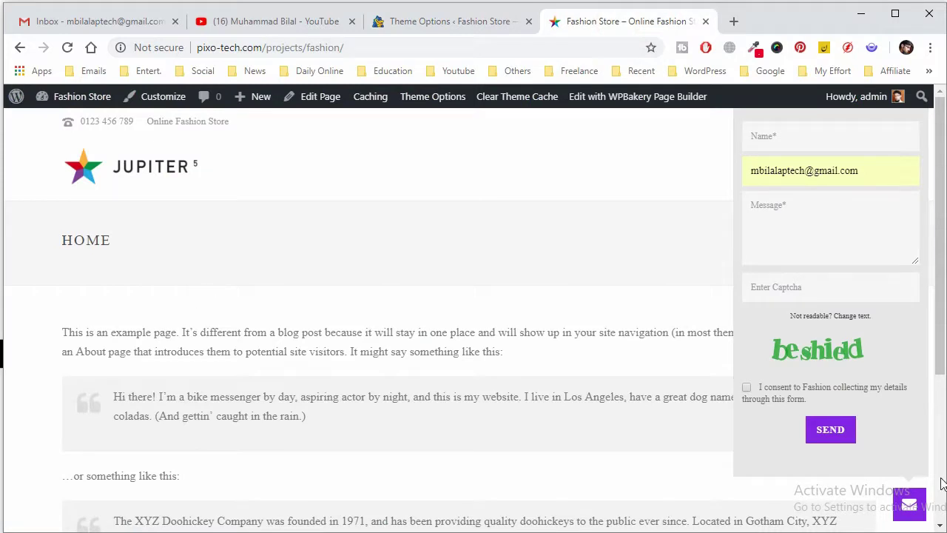
click(909, 505)
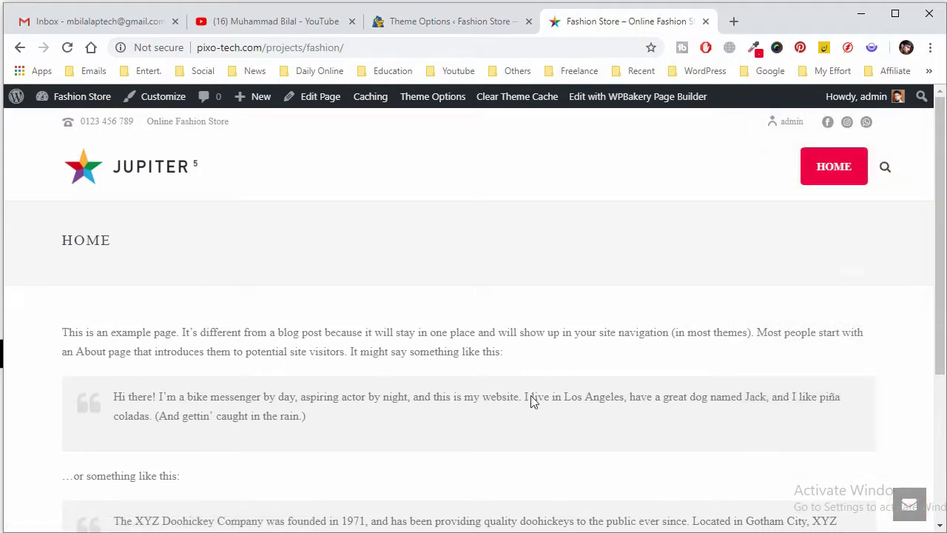
scroll(344, 395, down, 3)
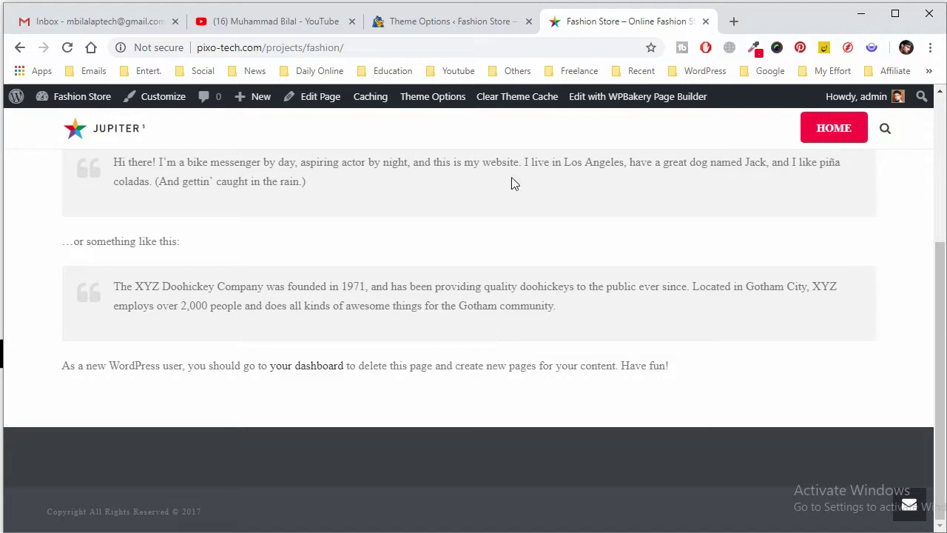
- Set the site layout to Boxed in the theme options and save the settings
click(463, 22)
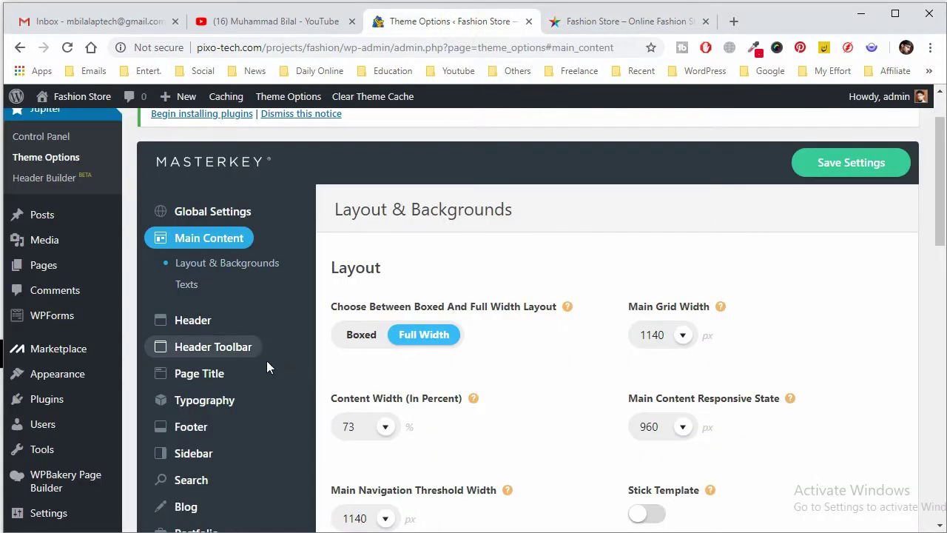
scroll(503, 345, down, 10)
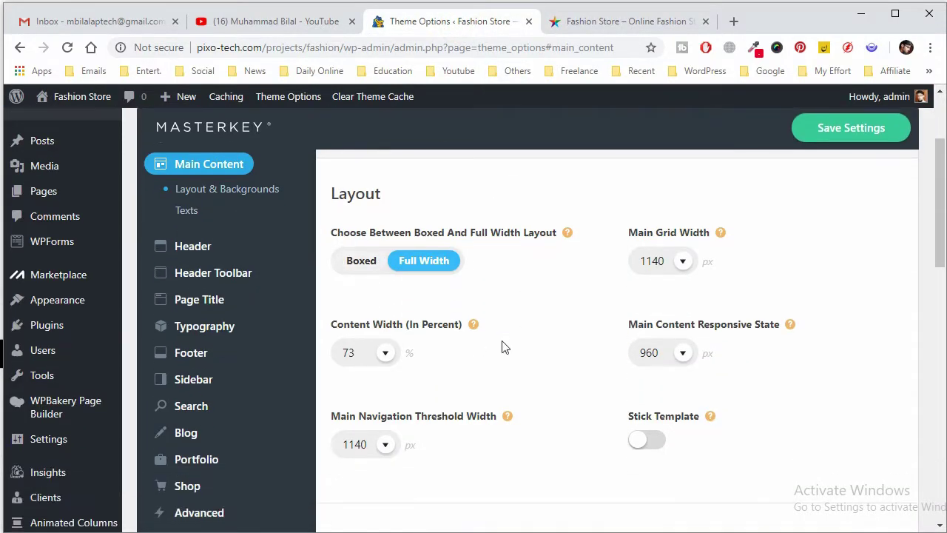
scroll(511, 375, down, 3)
scroll(481, 363, up, 13)
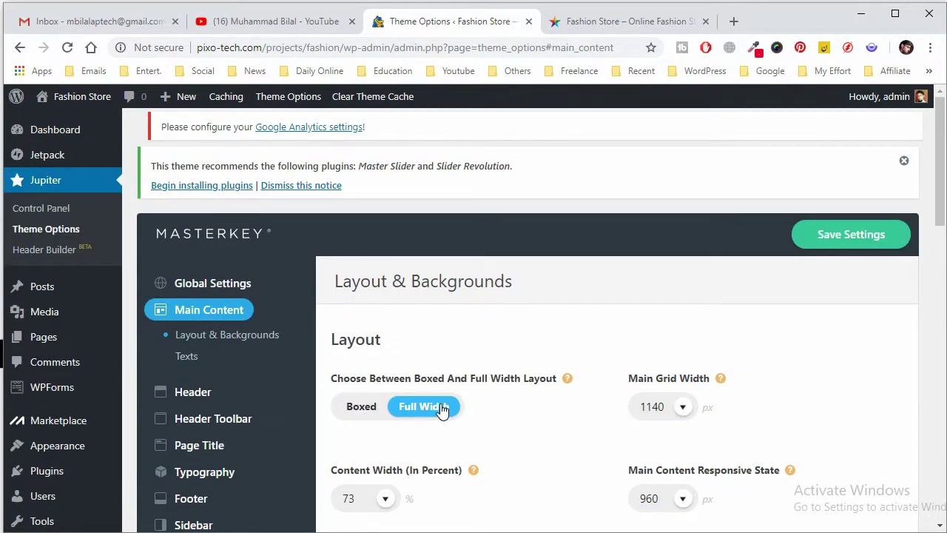
click(369, 416)
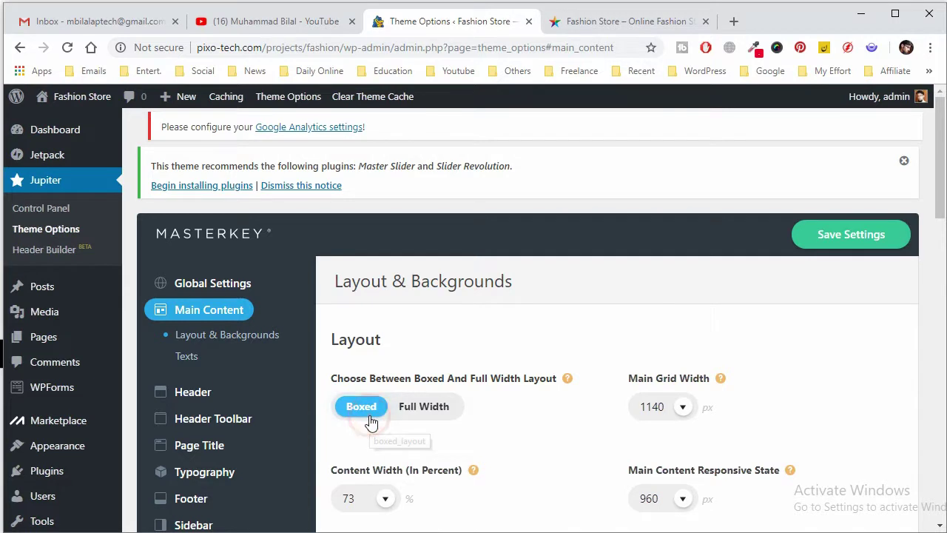
click(872, 236)
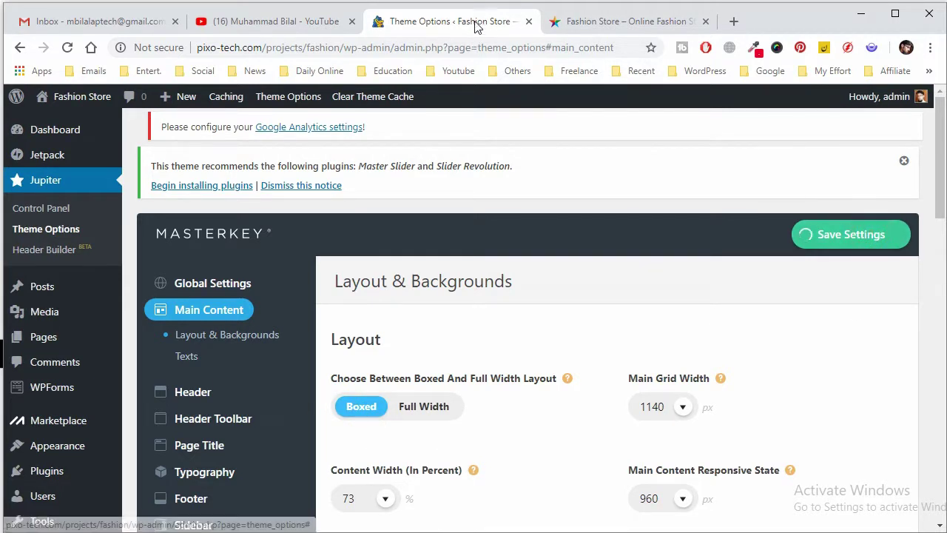
- Reload the live home page and examine the boxed layout from footer to header
click(602, 21)
right_click(601, 22)
click(620, 50)
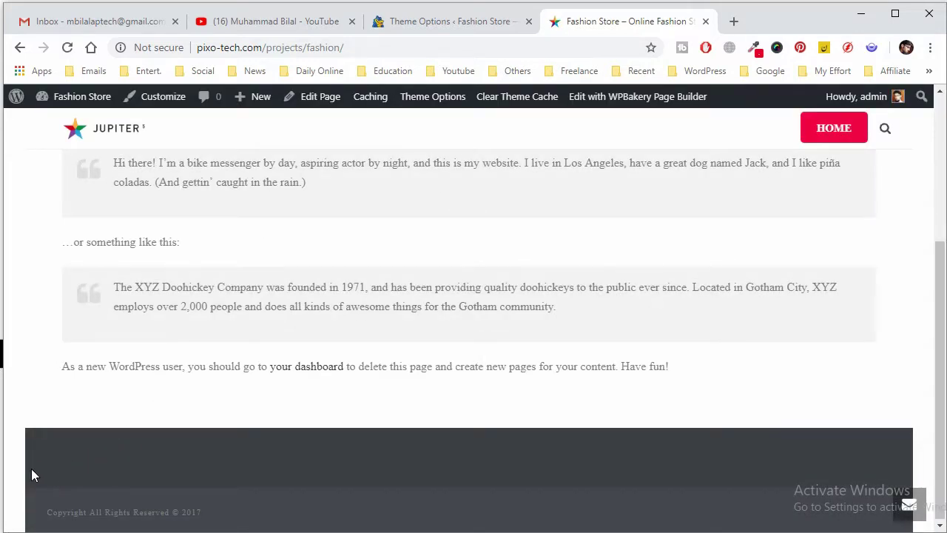
scroll(828, 399, up, 5)
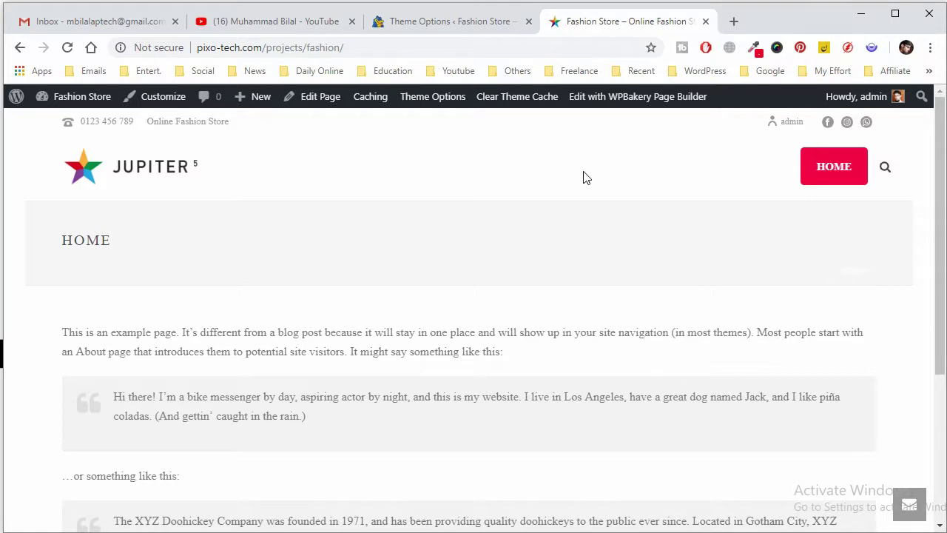
- Set the Body section's background to the single color #81d742 in the theme options and save the settings
click(456, 19)
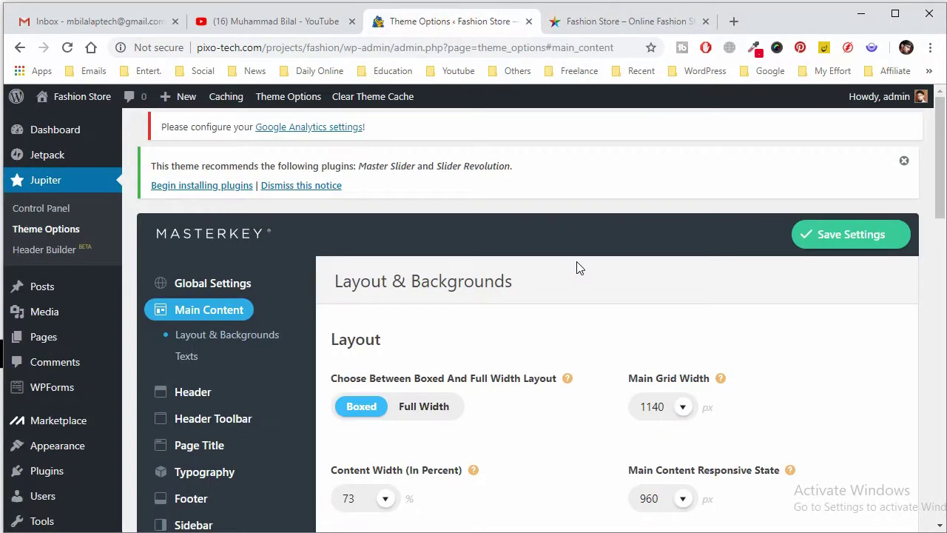
scroll(522, 306, down, 15)
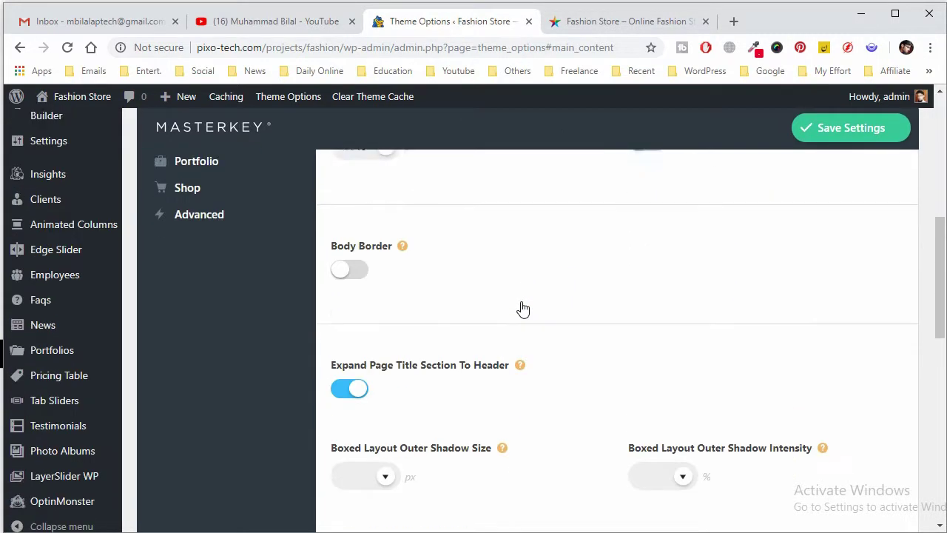
scroll(589, 434, down, 1)
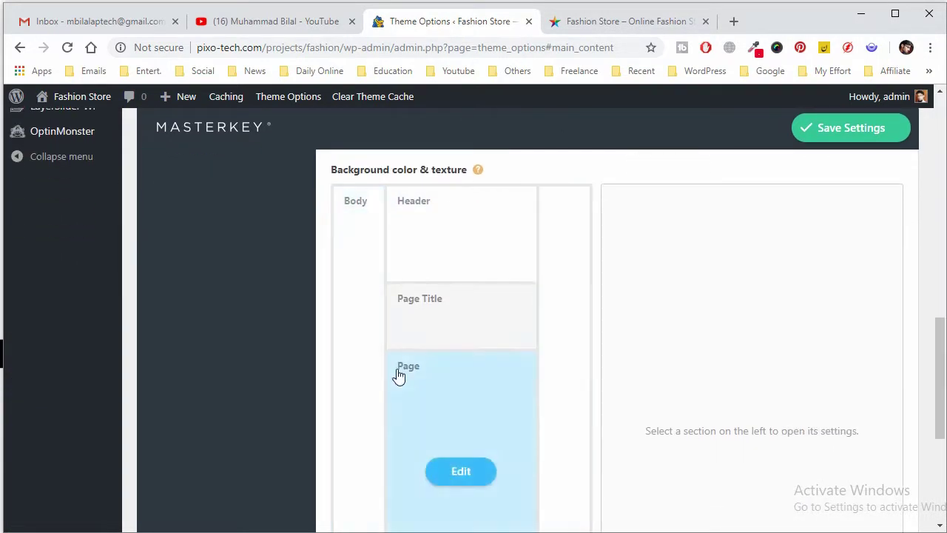
click(562, 265)
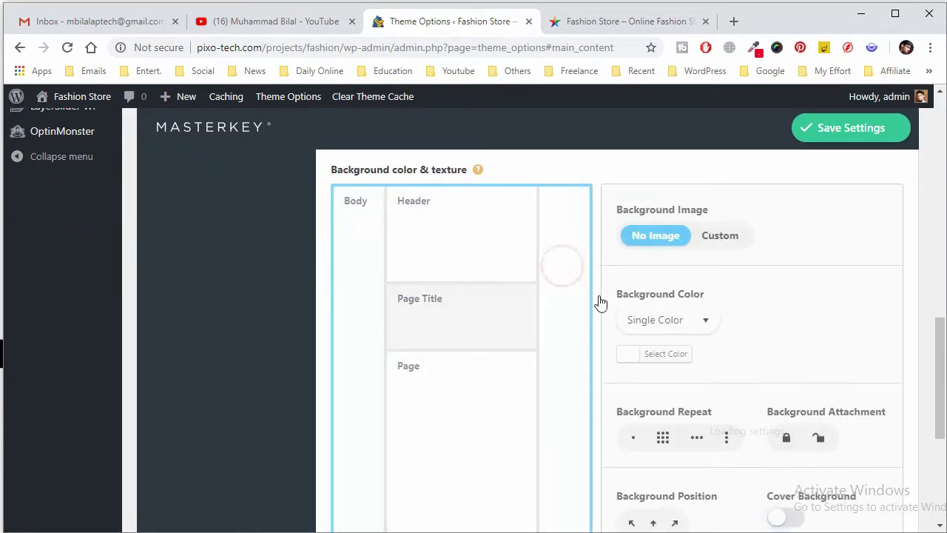
click(671, 355)
scroll(680, 429, down, 2)
click(717, 377)
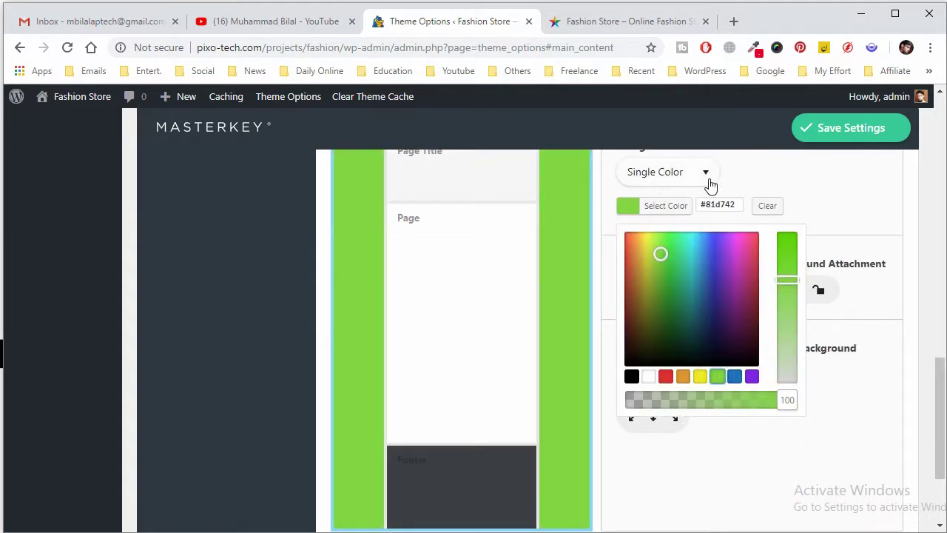
click(856, 127)
- Reload the live home page and check the body background color along the sides of the boxed layout
click(617, 26)
right_click(613, 26)
click(642, 62)
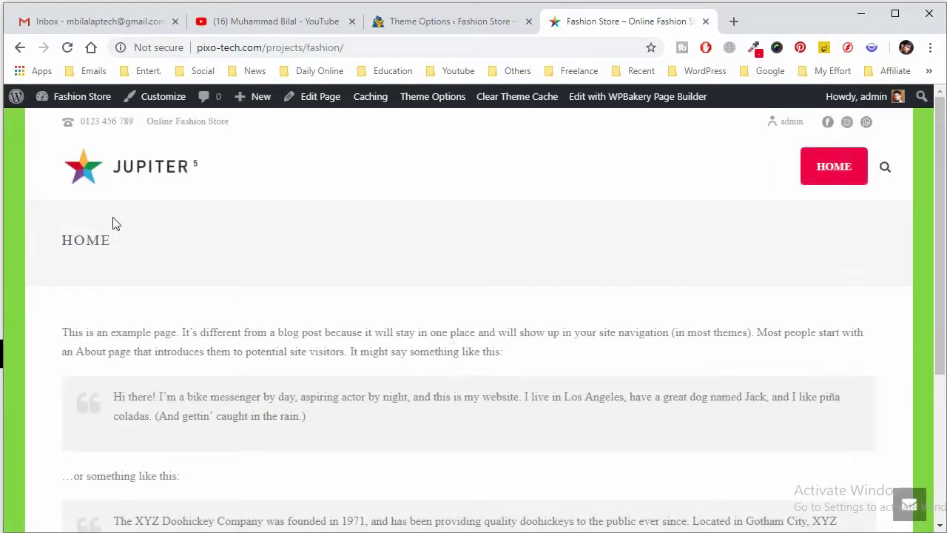
scroll(360, 395, down, 3)
scroll(656, 214, up, 3)
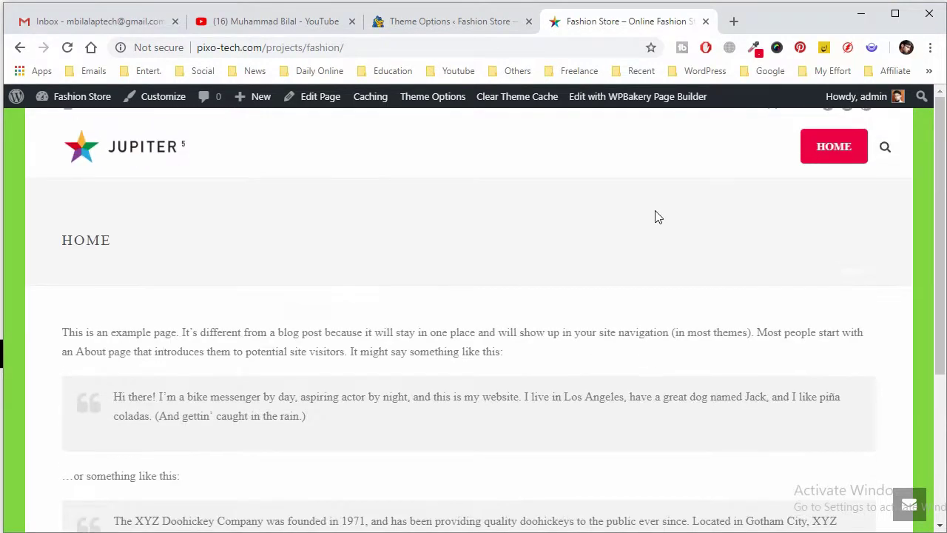
- Switch the Body section's background image to Custom, and open the image upload and close it without choosing a file
click(440, 21)
click(586, 315)
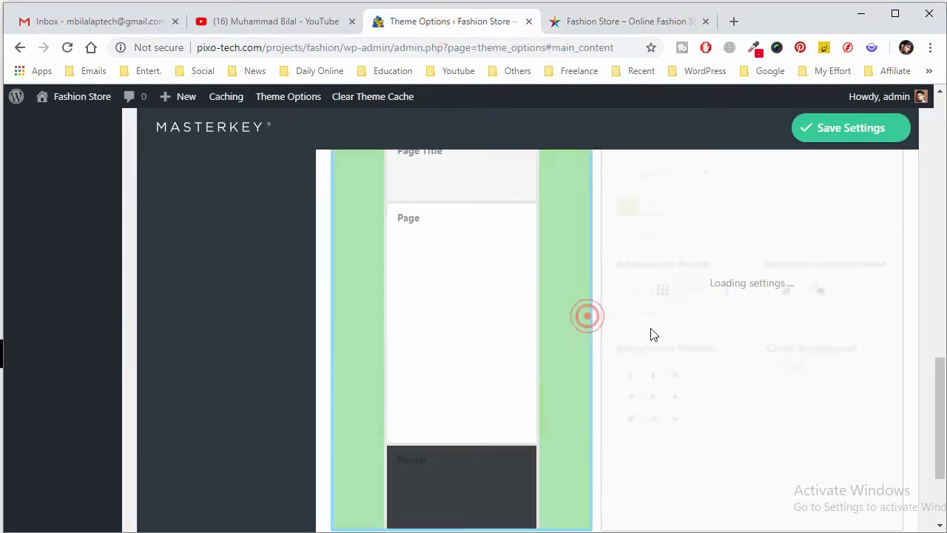
scroll(675, 287, up, 1)
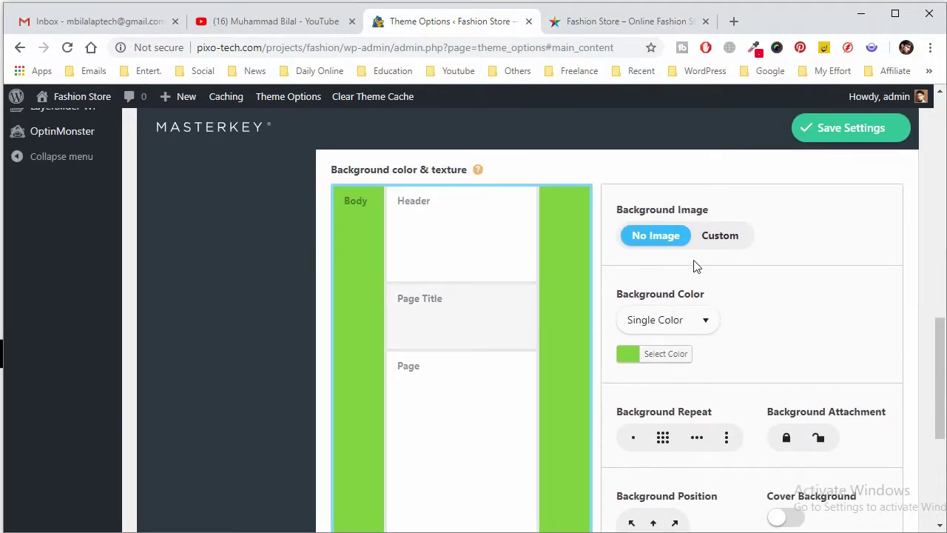
click(733, 238)
click(820, 267)
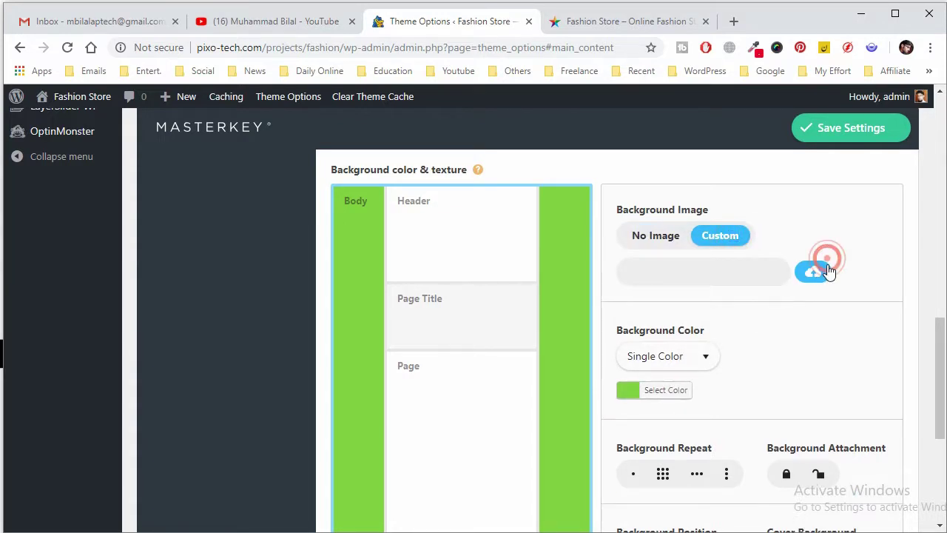
click(484, 335)
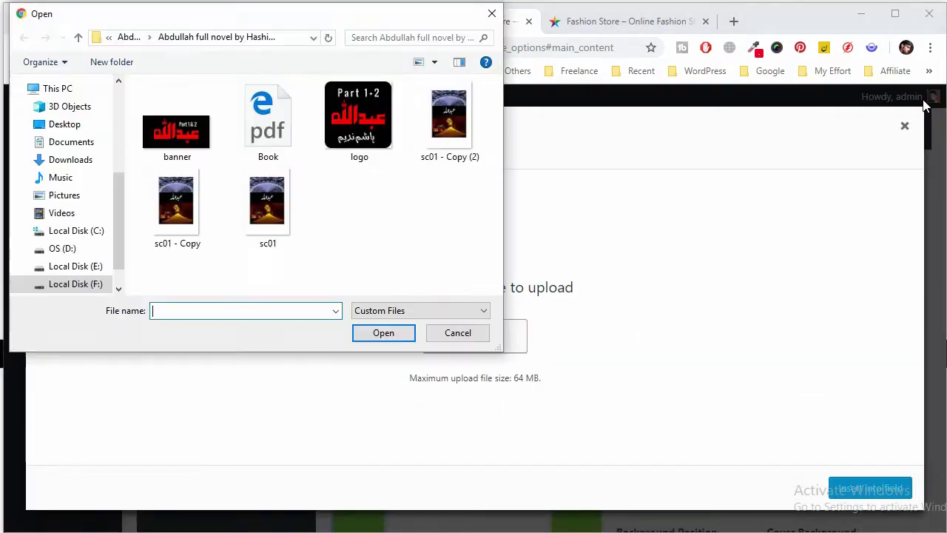
click(491, 13)
click(904, 127)
- Look over the Body section's background repeat, attachment, position and cover options
scroll(733, 374, down, 4)
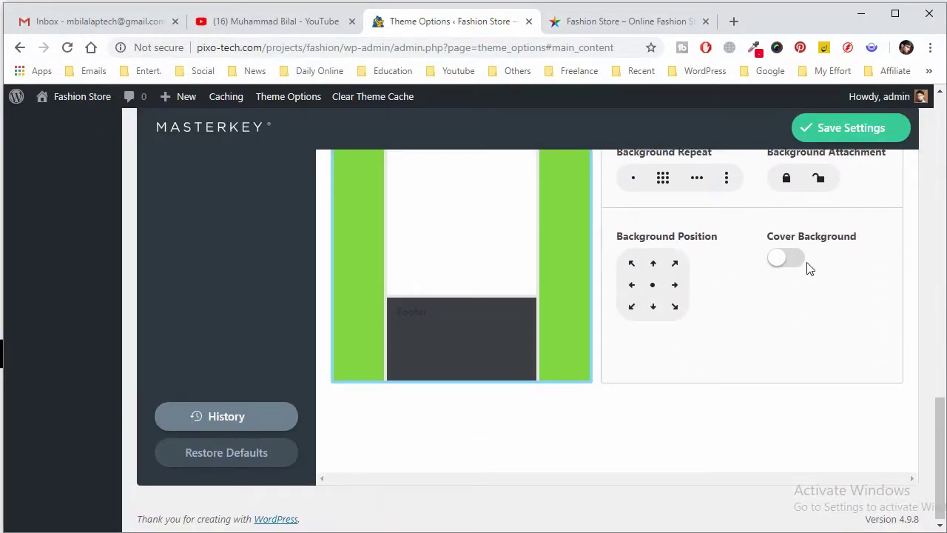
scroll(722, 332, up, 5)
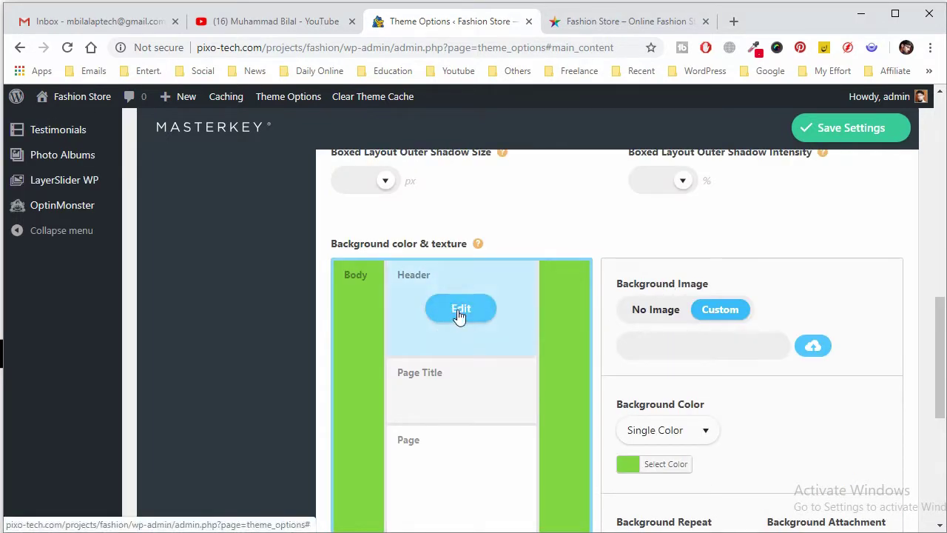
- Switch the main content layout from Boxed to Full Width
scroll(534, 272, up, 3)
scroll(443, 311, up, 5)
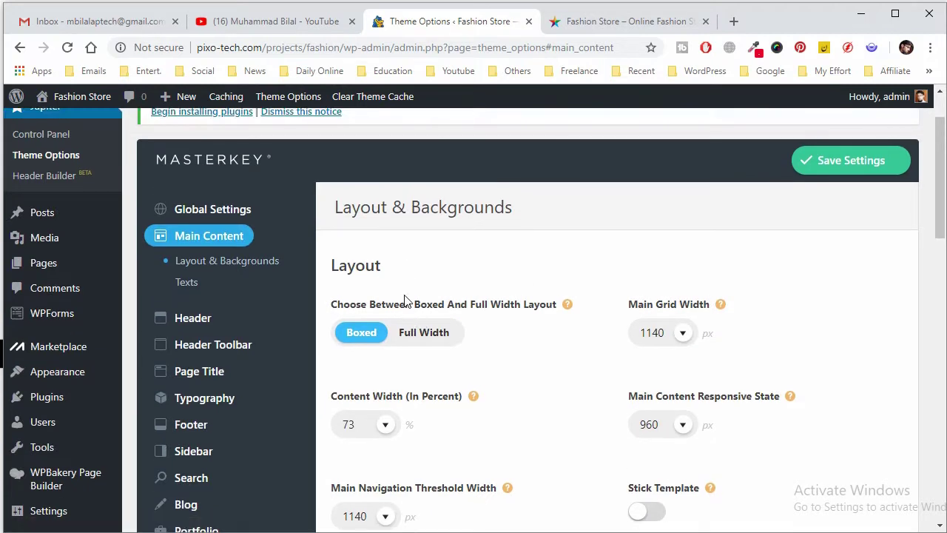
click(435, 338)
- Set the Header section's background in the color and texture settings to the single color #dd3333
scroll(638, 321, down, 10)
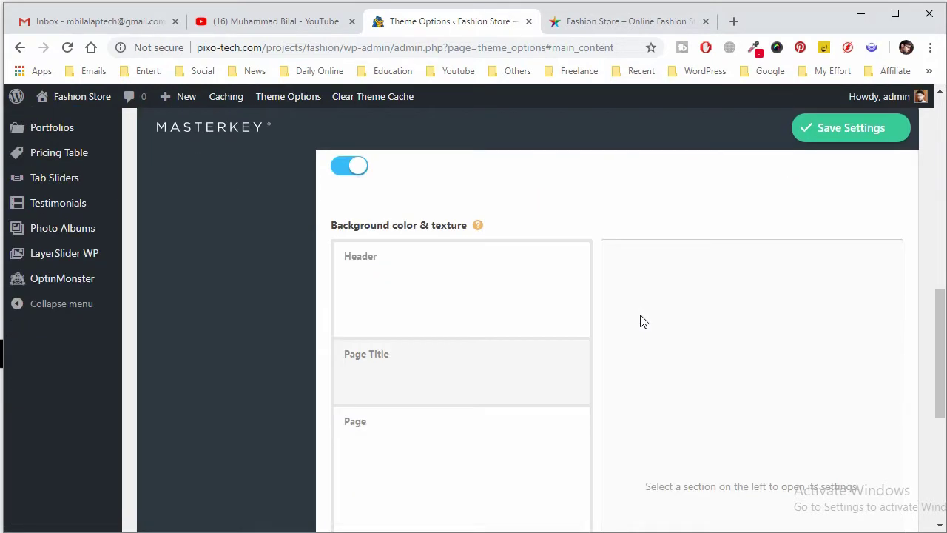
click(442, 221)
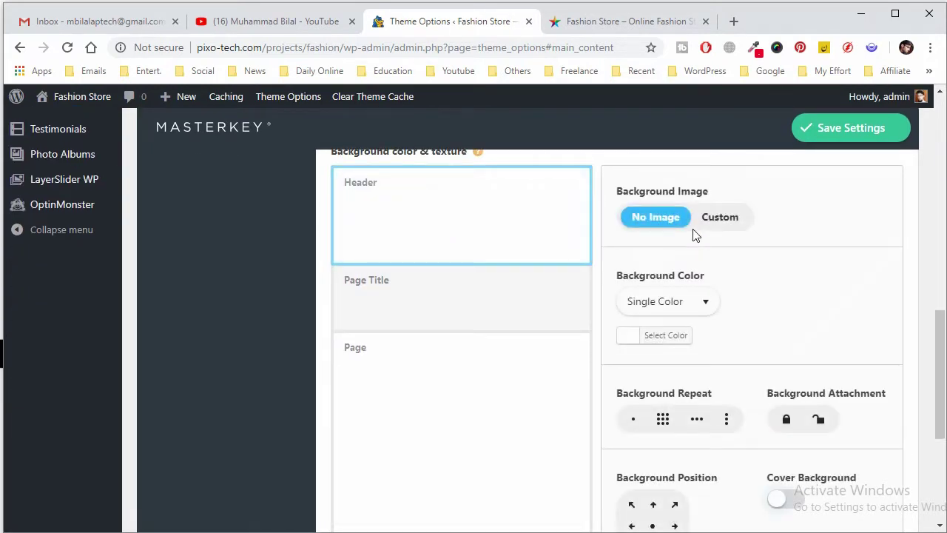
click(667, 336)
scroll(685, 455, down, 1)
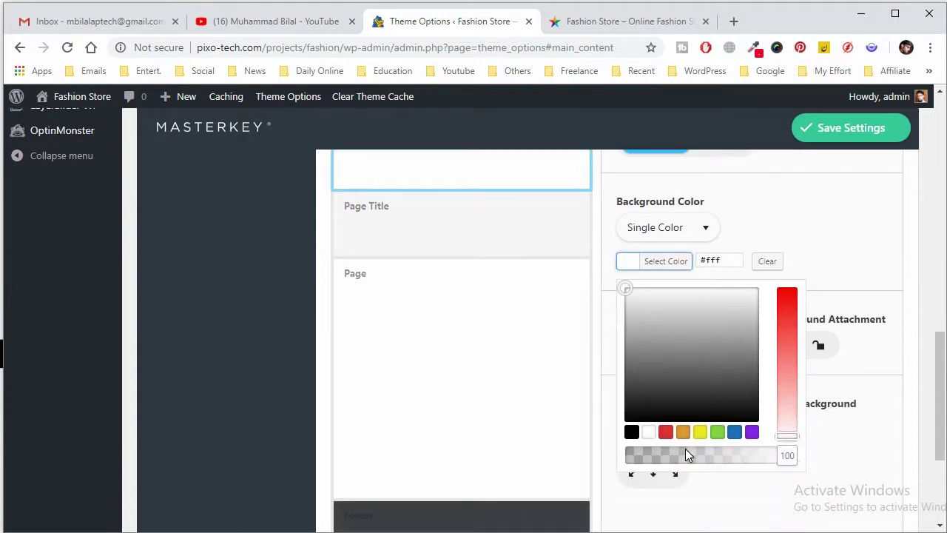
click(666, 432)
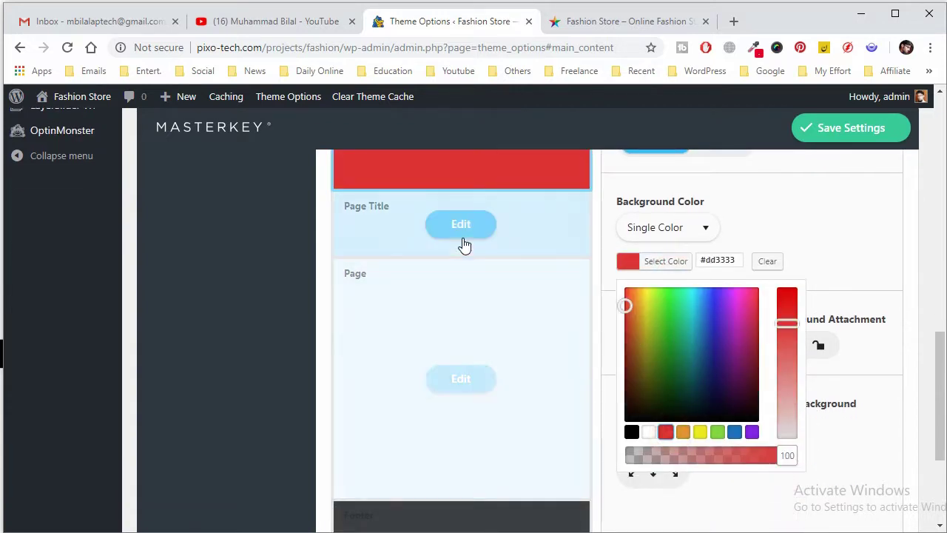
- Set the Page Title section's background to the preset yellow as a single color
click(461, 223)
click(666, 261)
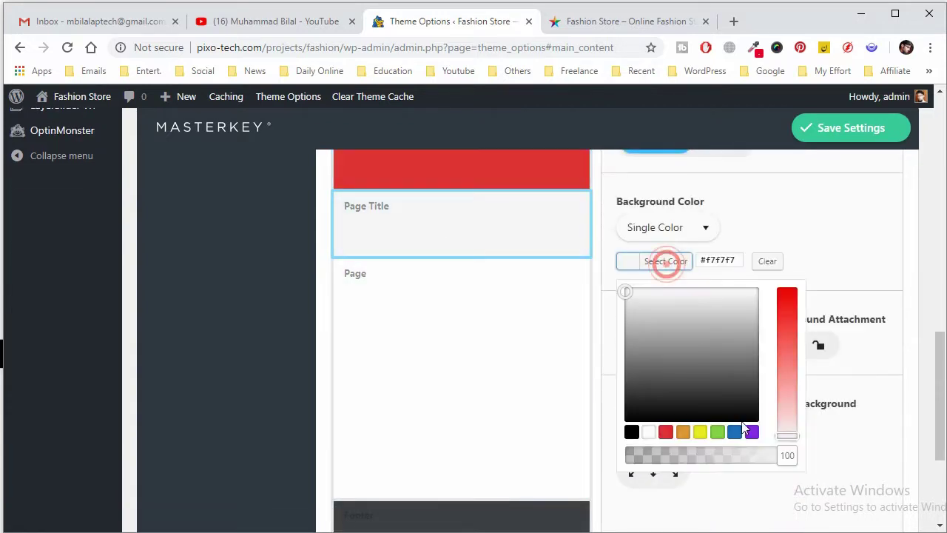
click(700, 432)
- Set the Page section's background to the single color #dd9933
click(473, 381)
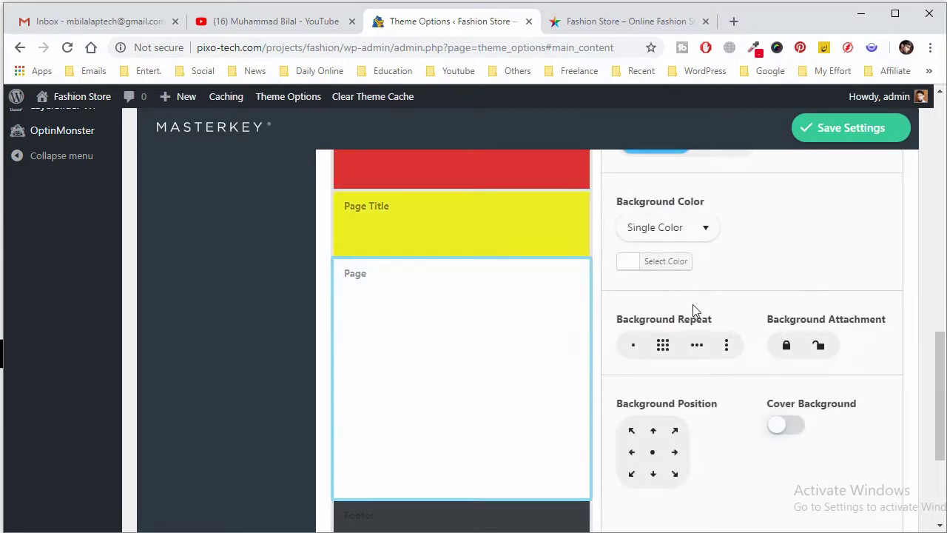
click(687, 265)
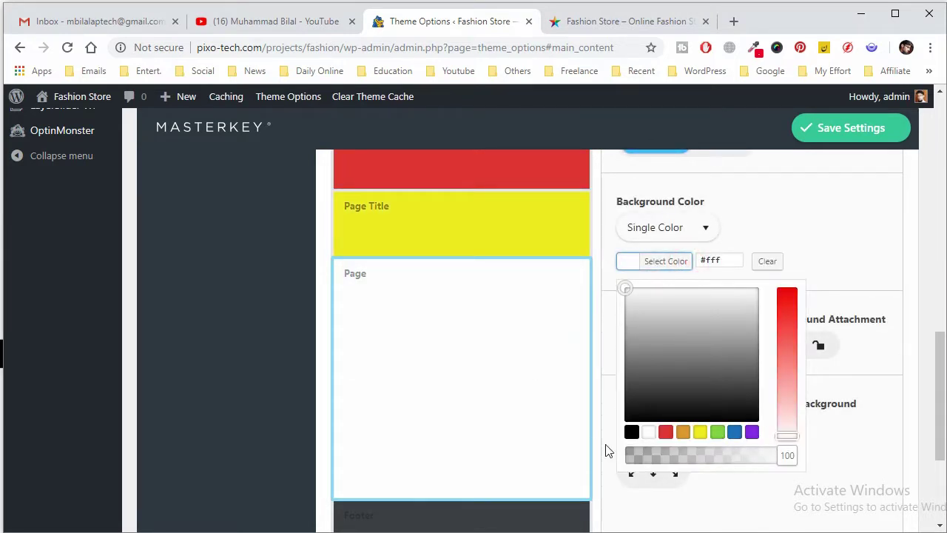
click(685, 434)
- Set the Footer section's background to the single color #199ca0 and save the theme settings
scroll(503, 443, down, 1)
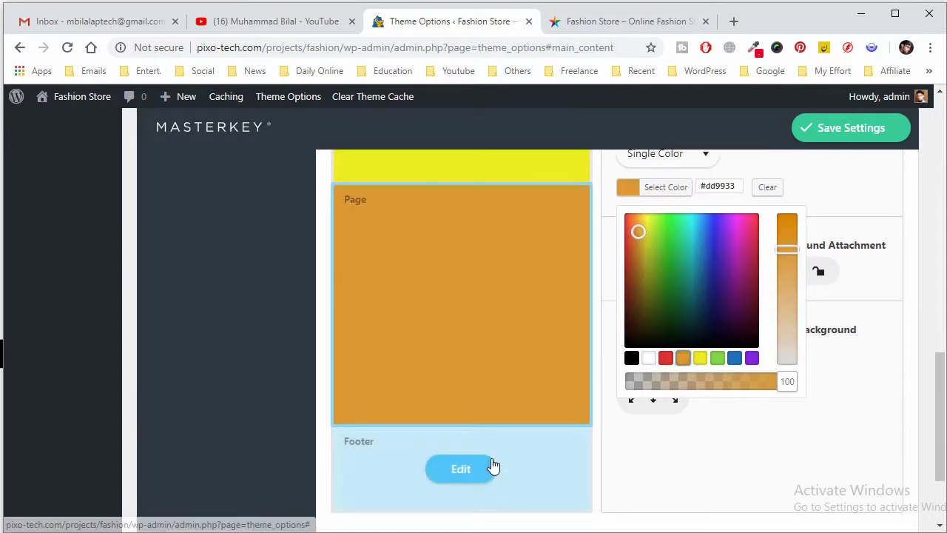
click(488, 469)
click(657, 187)
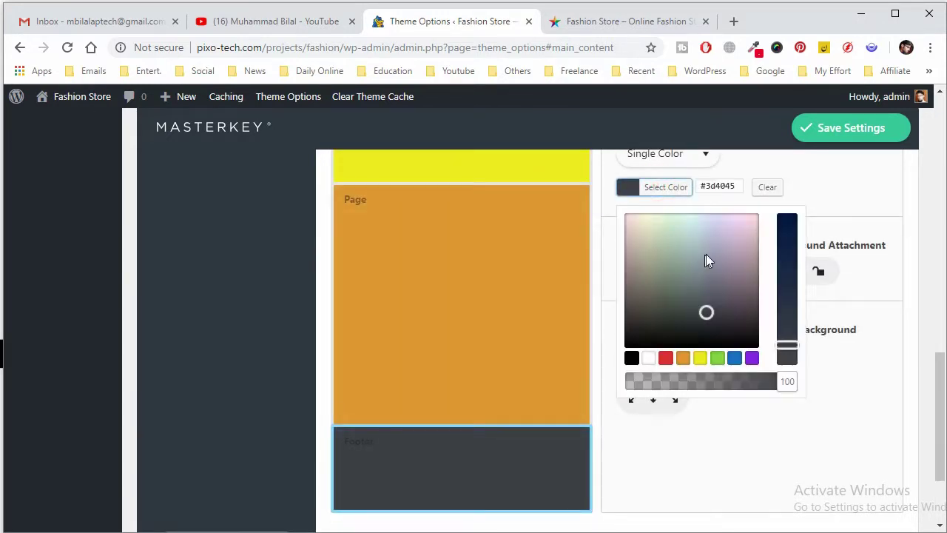
click(733, 358)
drag(687, 268, 692, 263)
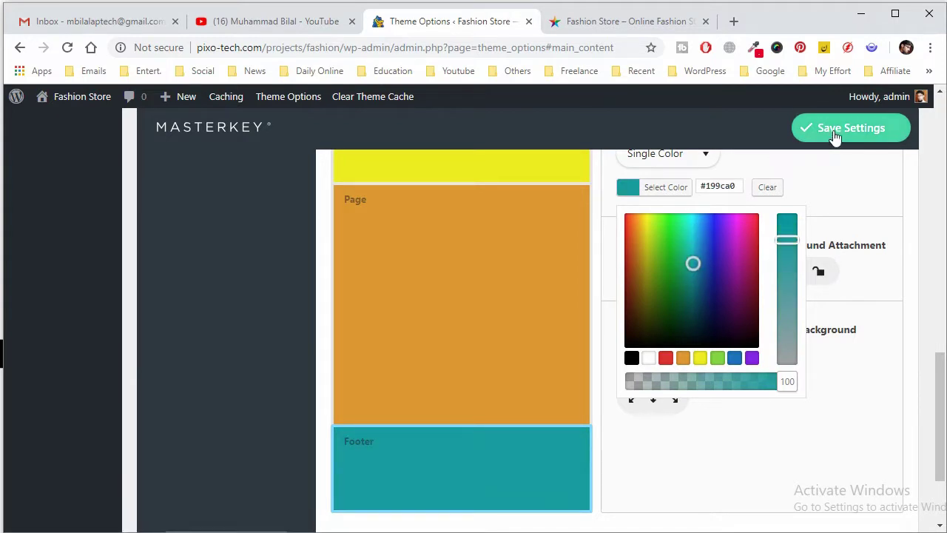
click(833, 130)
scroll(562, 230, up, 1)
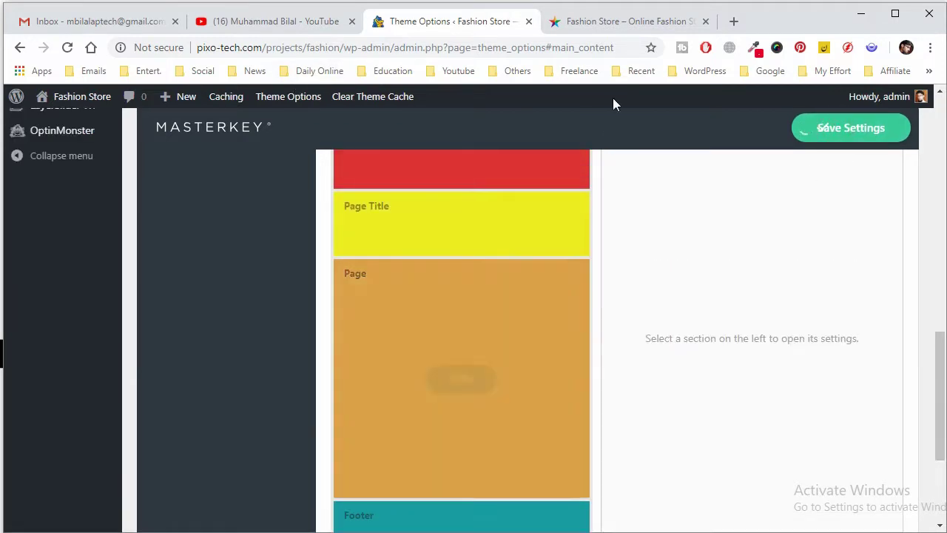
- Reload the live home page and check the header, page title and page background colors in the full-width layout
click(570, 29)
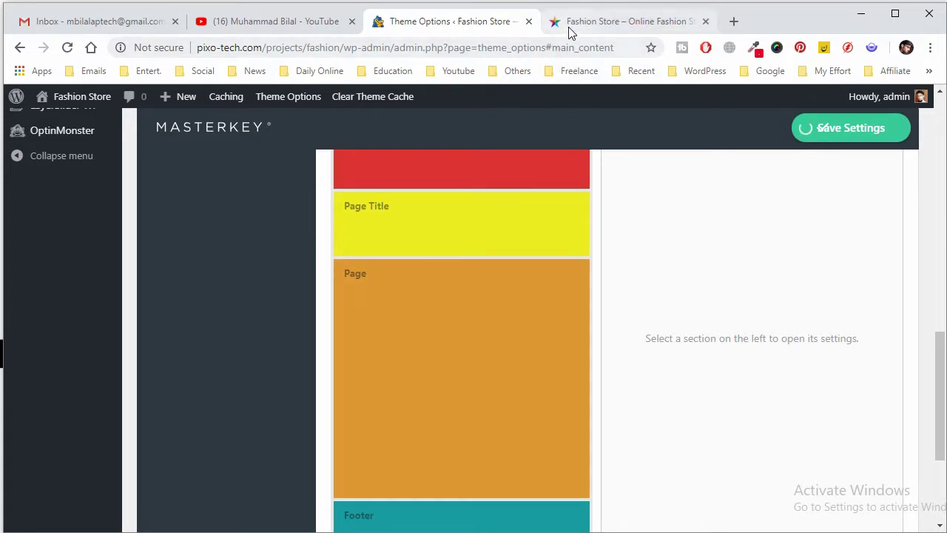
right_click(568, 30)
click(588, 62)
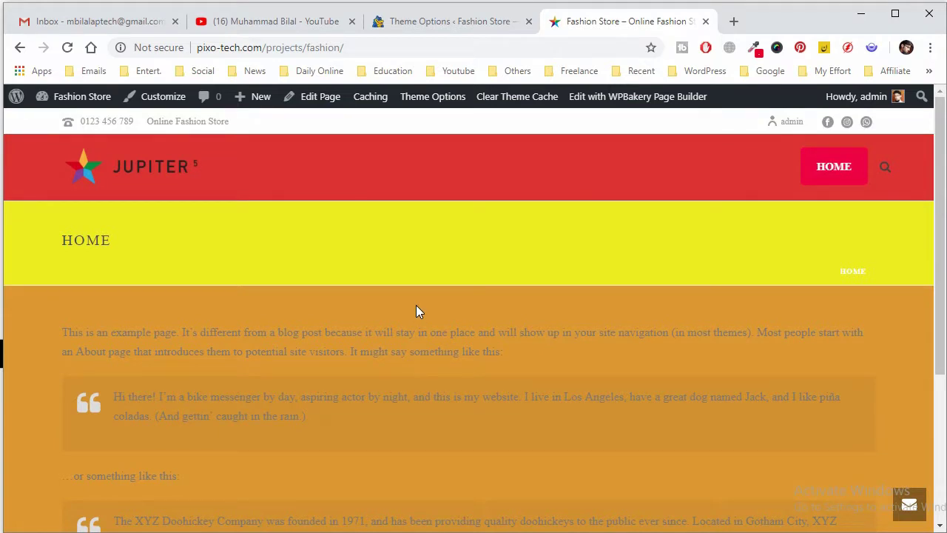
- Review the Layout width settings in the theme options and compare them with the content area of the live home page
click(458, 21)
scroll(467, 216, up, 15)
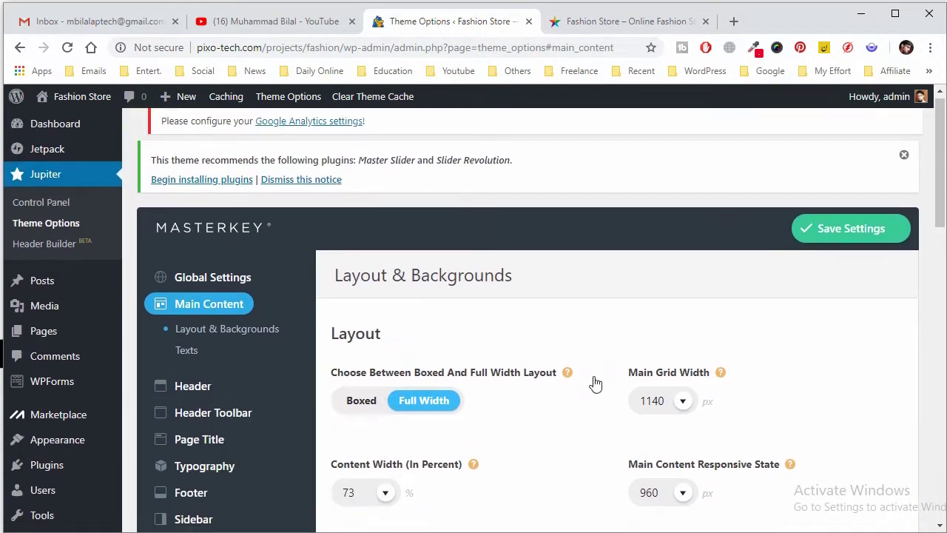
scroll(594, 383, down, 5)
scroll(585, 382, up, 3)
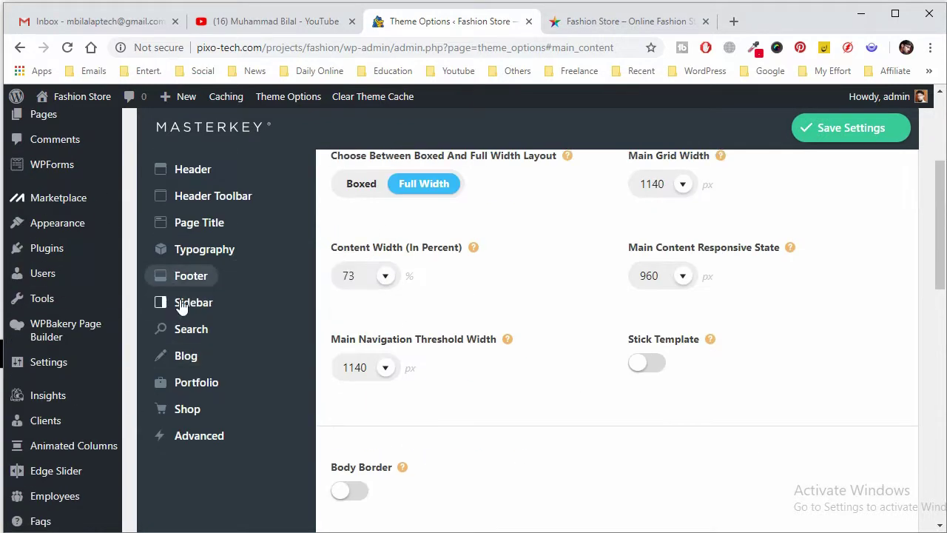
mouse_move(220, 356)
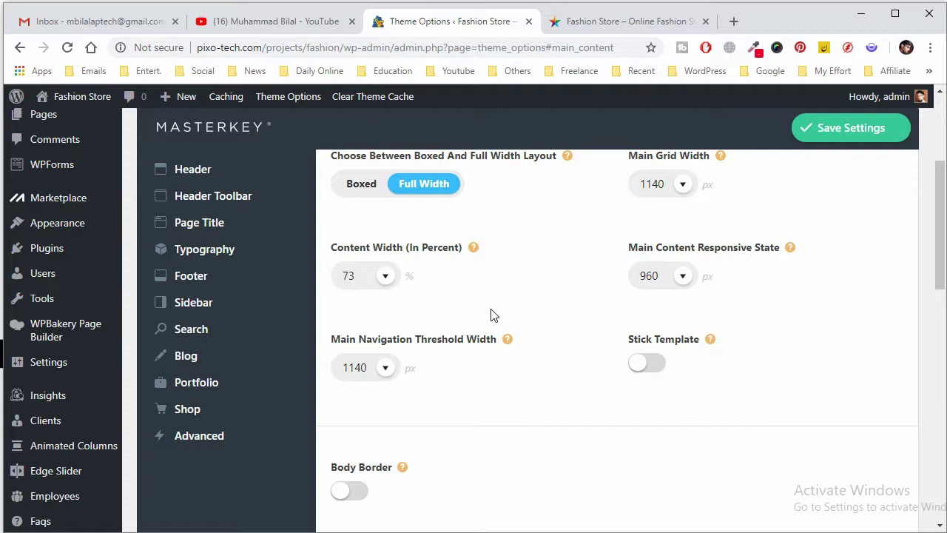
scroll(494, 315, up, 2)
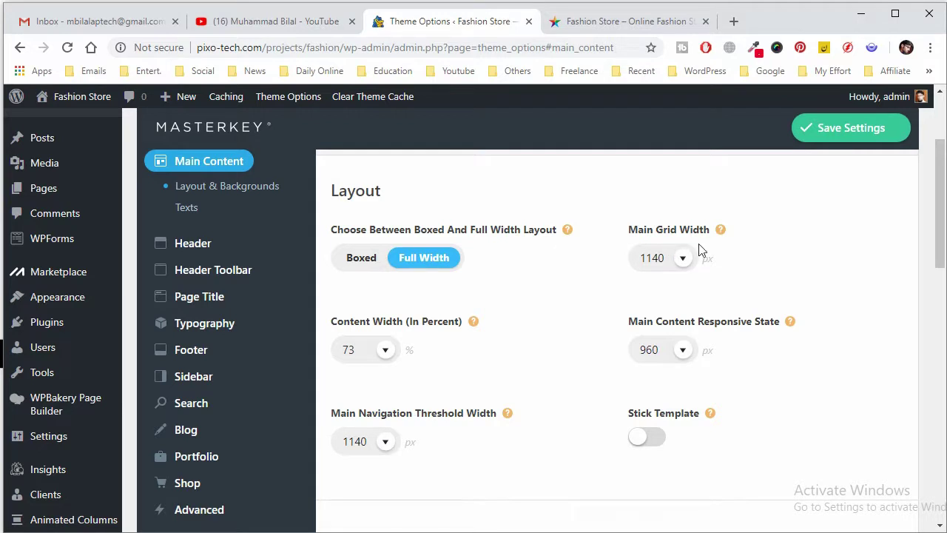
click(617, 28)
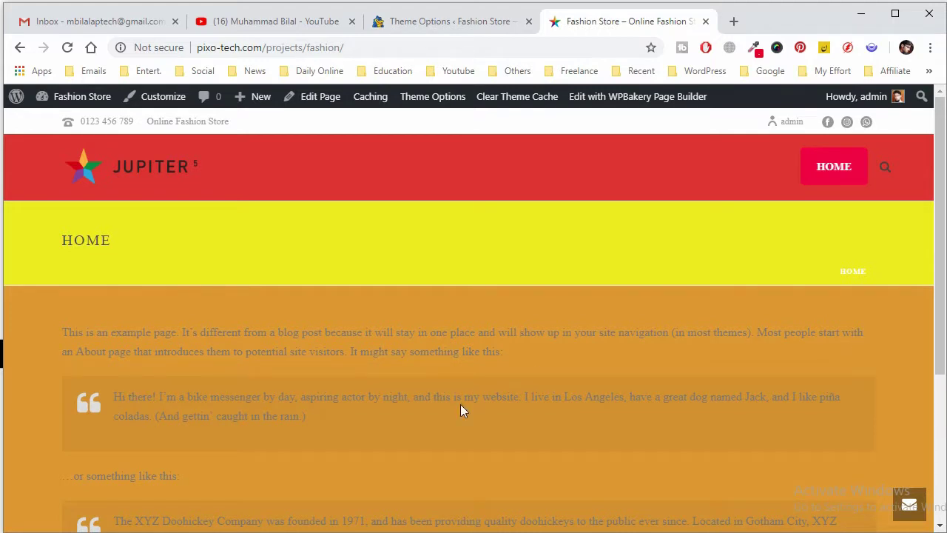
click(478, 22)
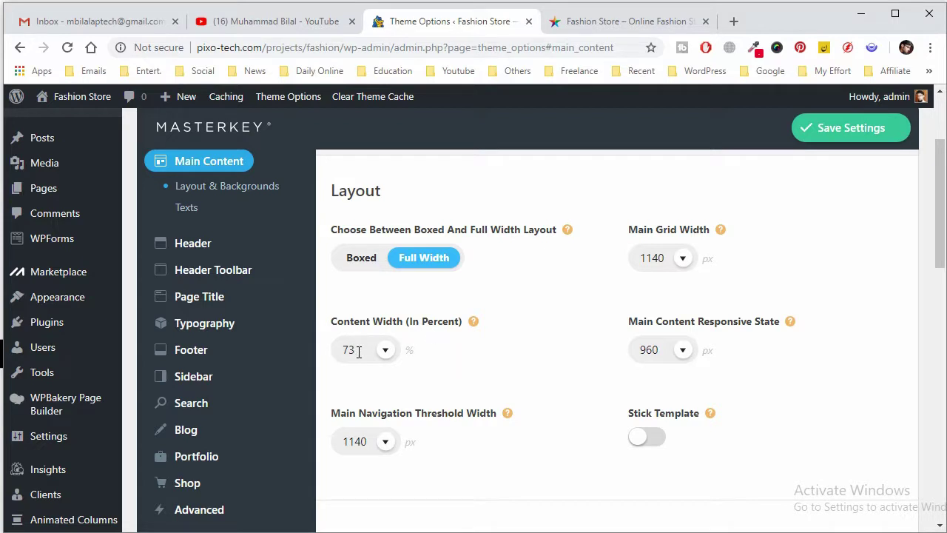
click(618, 24)
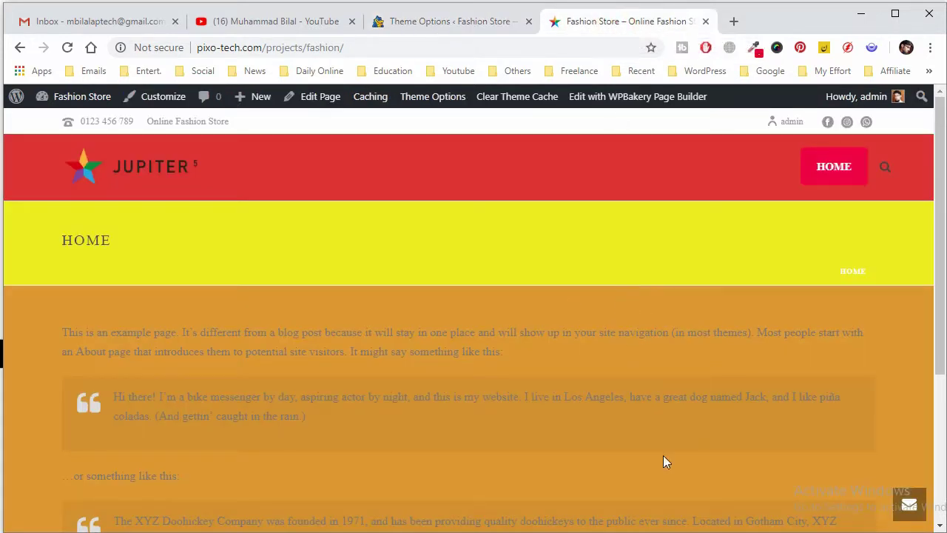
click(416, 23)
- Open the Texts settings of Main Content and look over the Body, Paragraph and Headings options
click(203, 216)
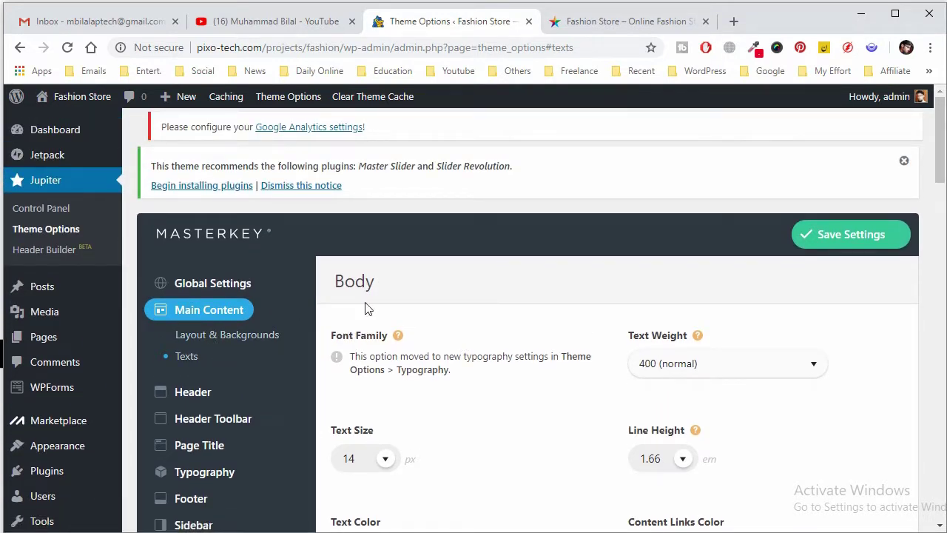
scroll(553, 274, down, 1)
scroll(550, 275, down, 12)
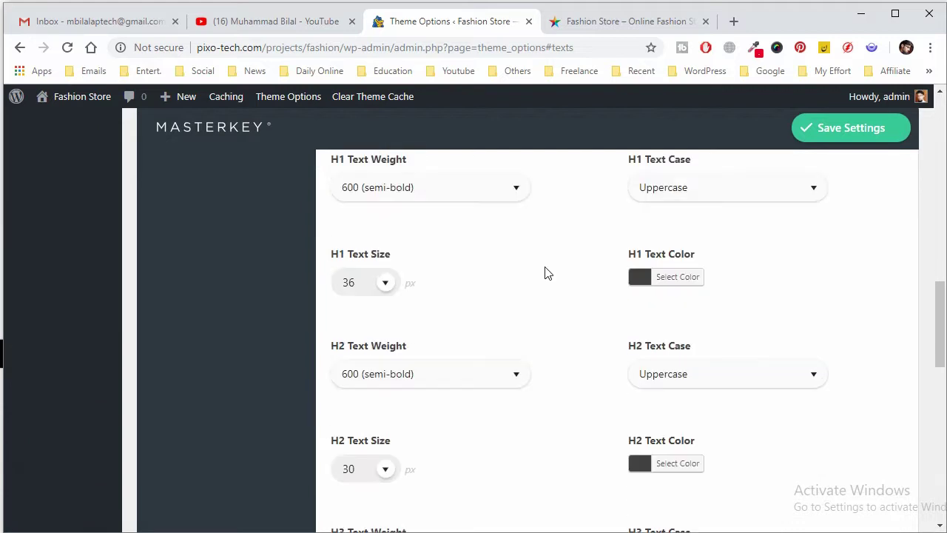
scroll(547, 271, up, 8)
scroll(536, 266, up, 5)
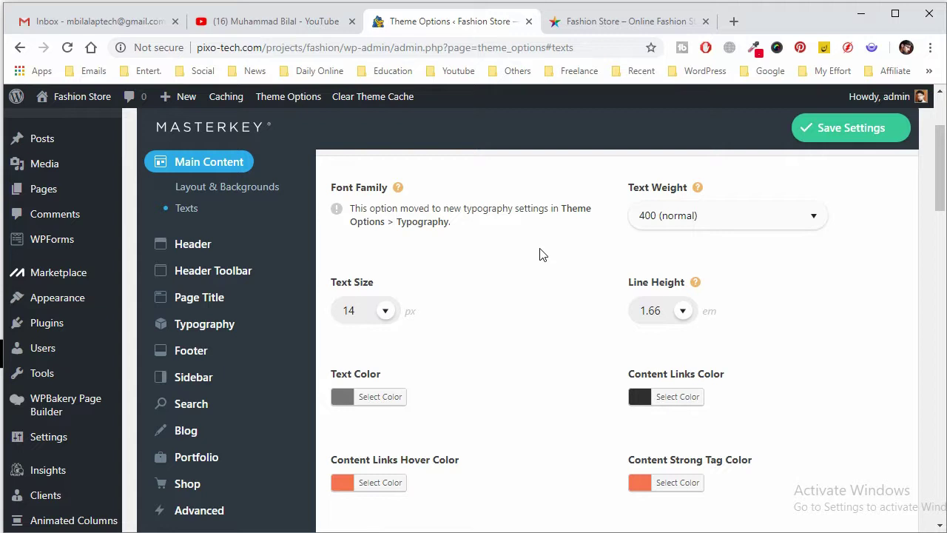
scroll(540, 255, down, 8)
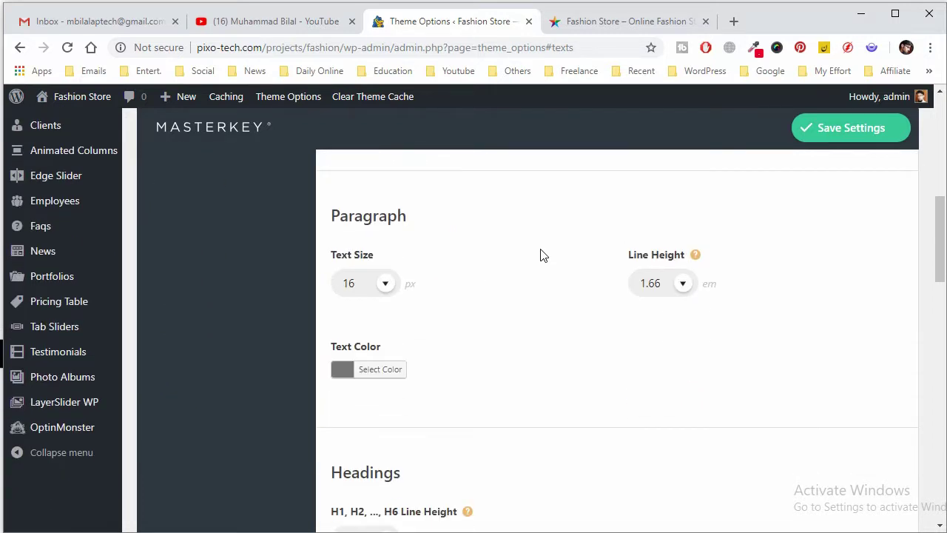
scroll(540, 255, up, 8)
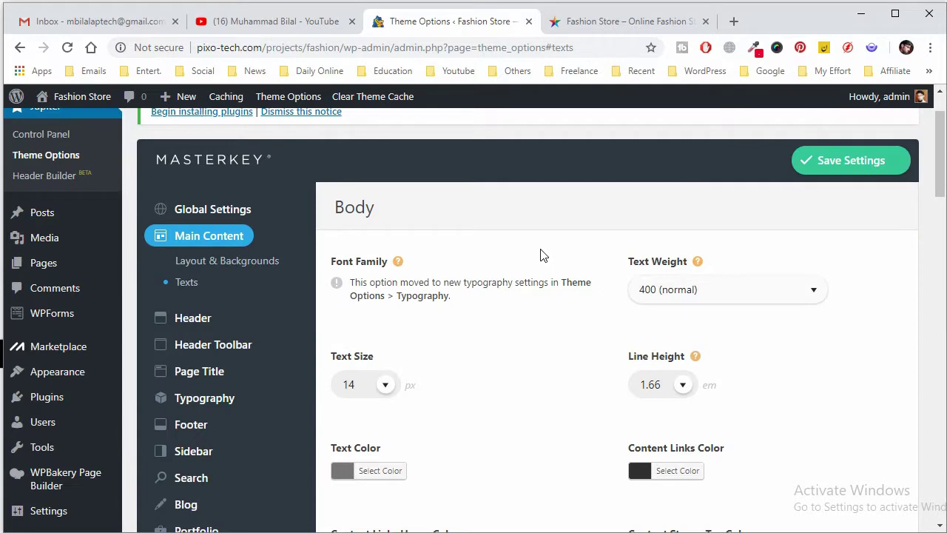
- Look through the Body text weight, text size and text color options, keeping the weight at 400 (normal)
click(712, 299)
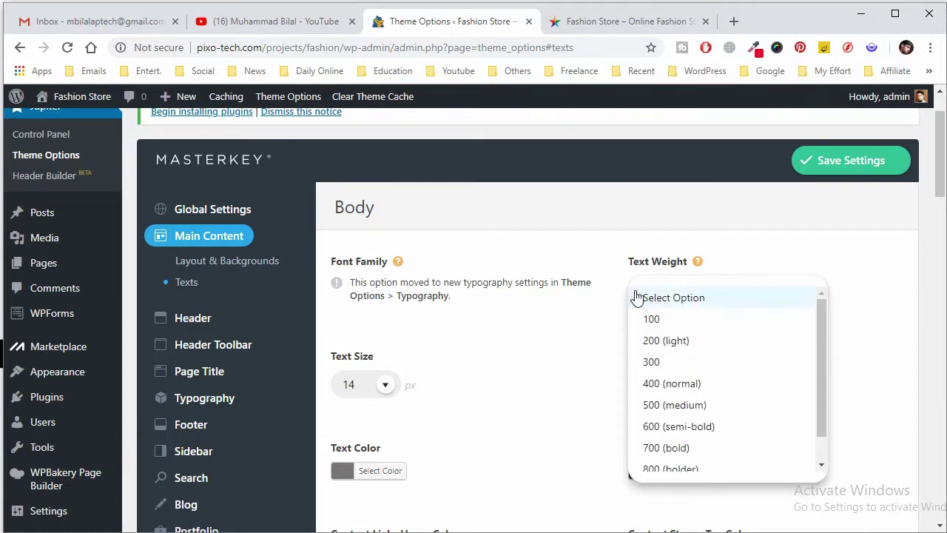
click(709, 390)
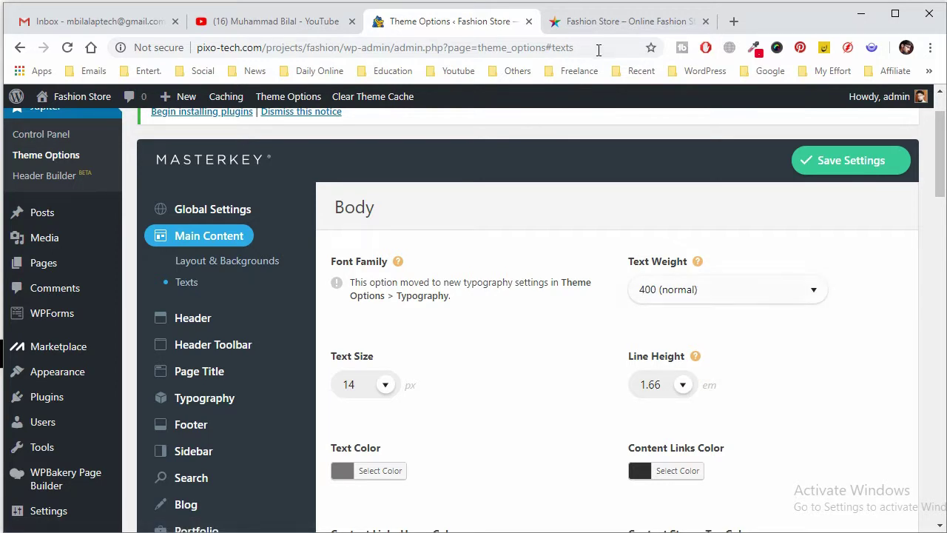
click(379, 386)
click(406, 352)
scroll(529, 392, down, 3)
click(381, 261)
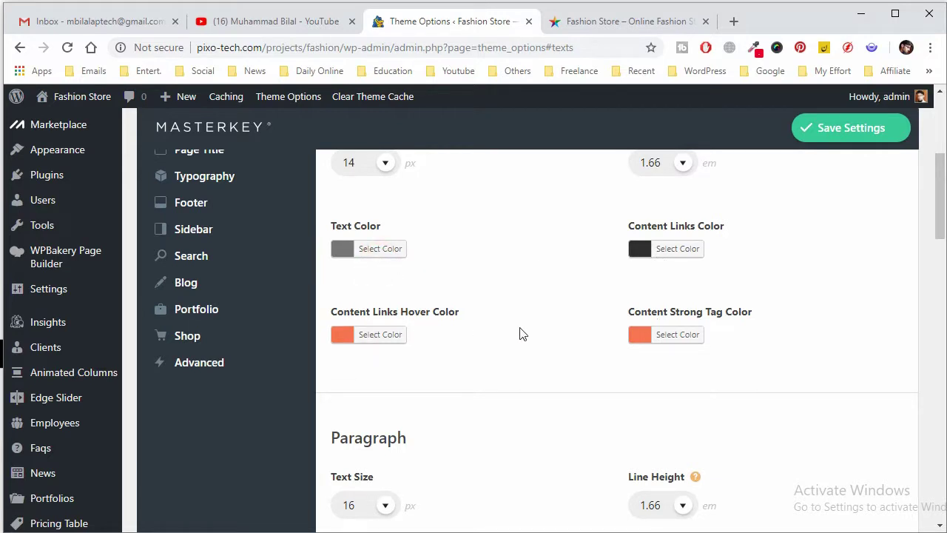
- Look over the Paragraph text size, line height and text color options
scroll(686, 351, down, 1)
scroll(436, 372, down, 2)
click(375, 382)
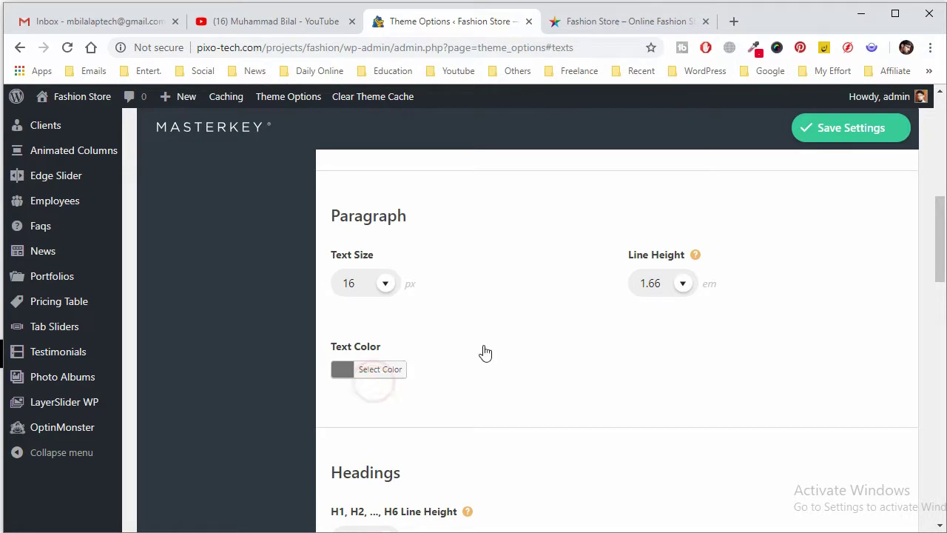
- Examine the Headings line height and the text weight, case, size and color options for the heading levels
scroll(459, 433, down, 5)
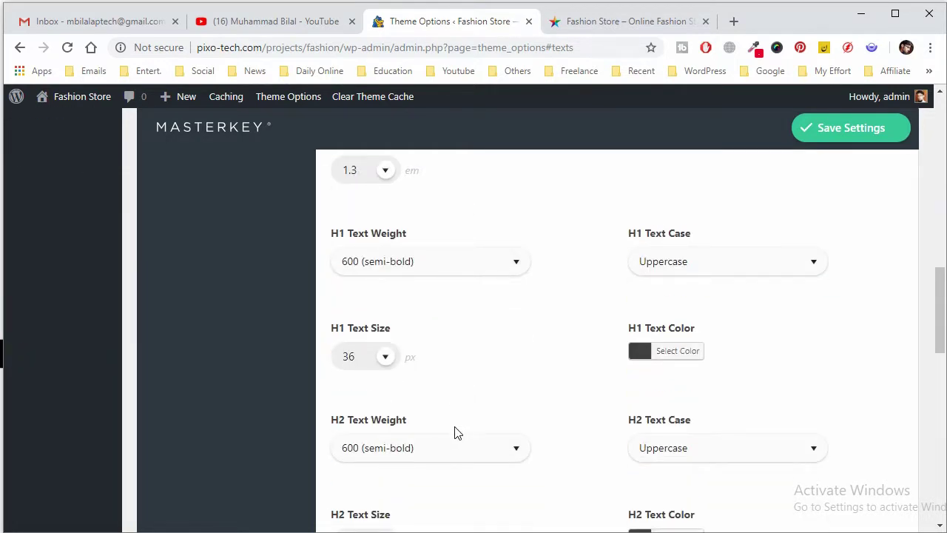
scroll(454, 433, up, 1)
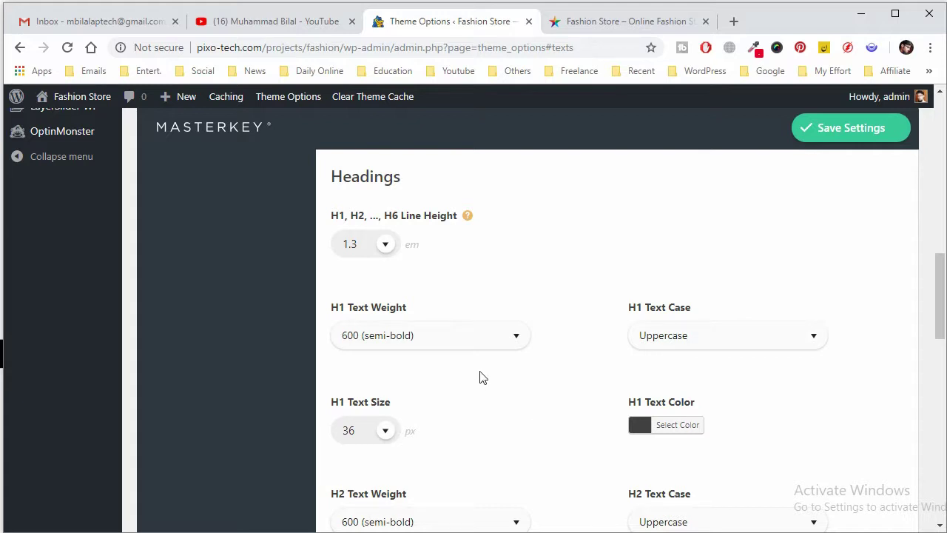
scroll(602, 328, down, 5)
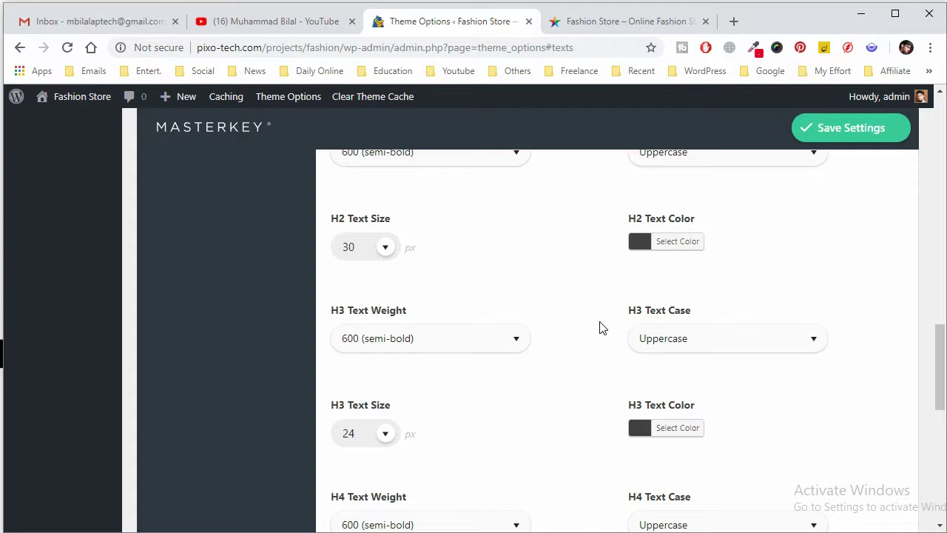
scroll(602, 328, down, 7)
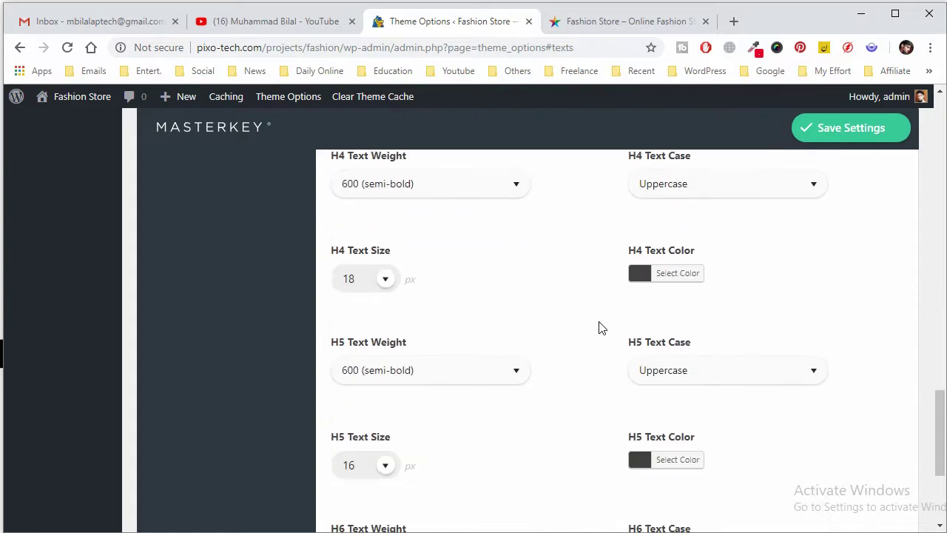
scroll(602, 327, down, 1)
scroll(602, 327, up, 10)
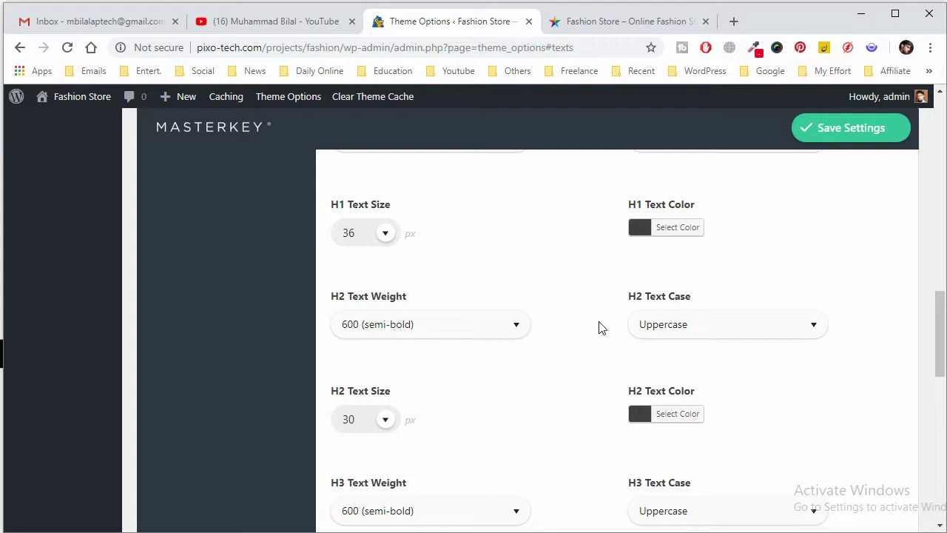
scroll(602, 328, up, 4)
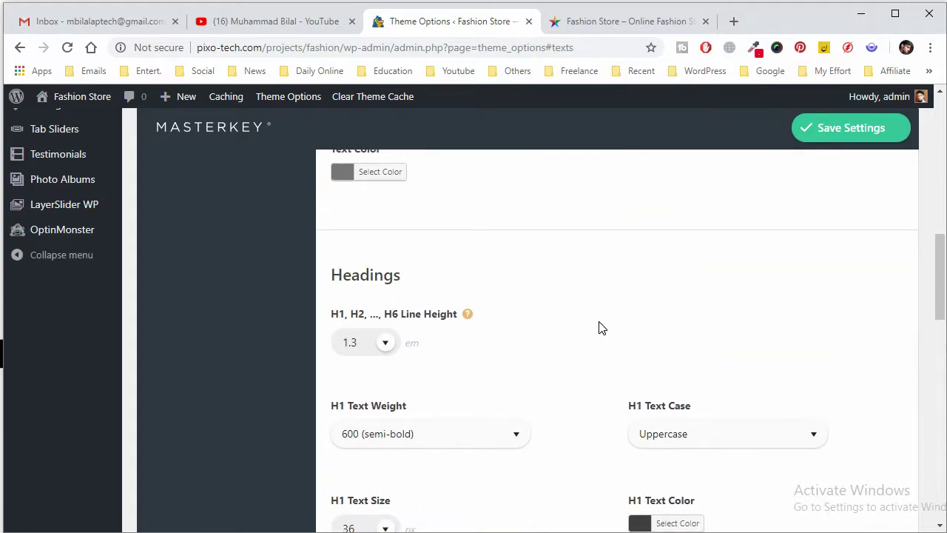
scroll(602, 328, up, 5)
scroll(602, 328, up, 5)
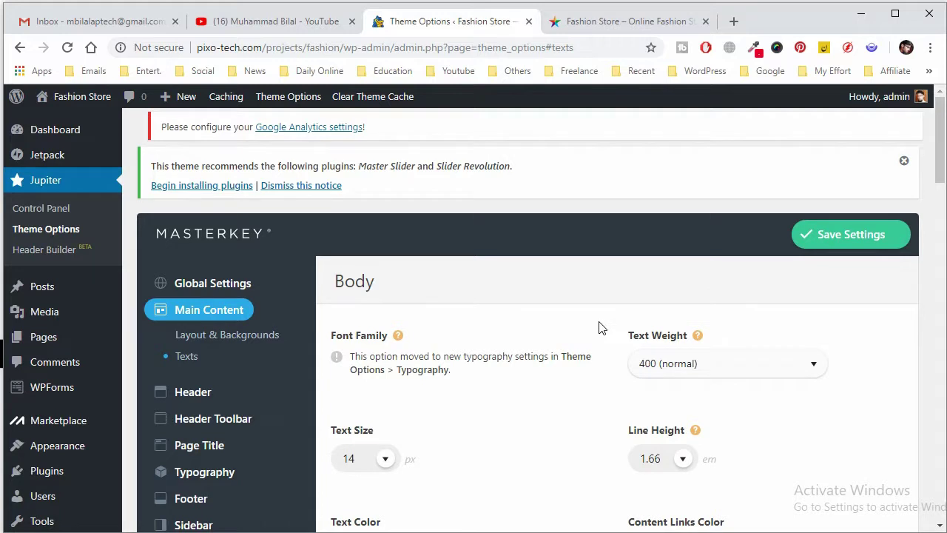
- Compare the text on the live home page with the Body text settings in the theme options
click(574, 22)
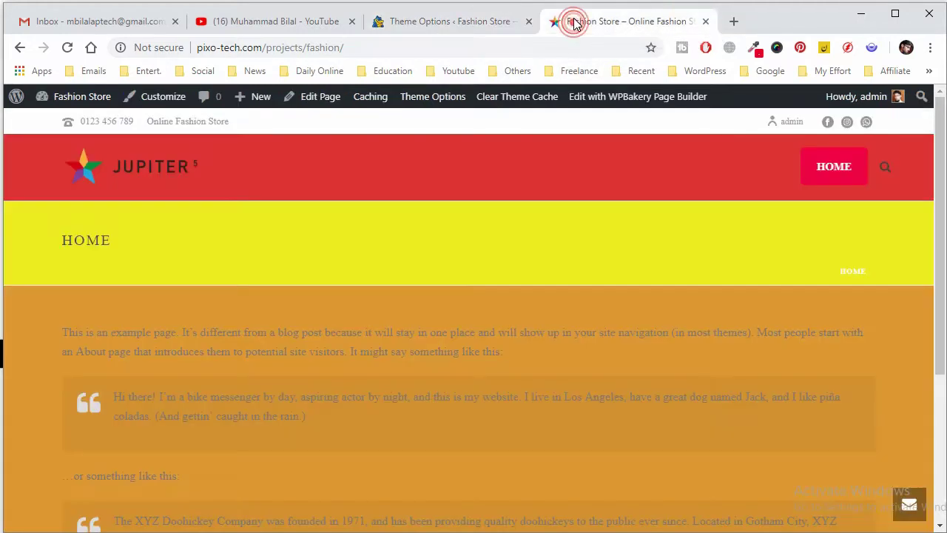
click(439, 29)
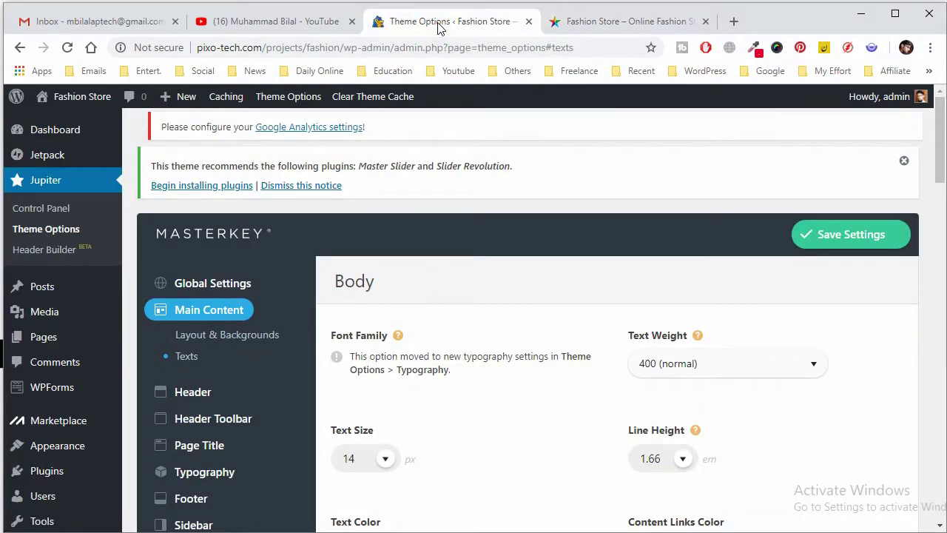
click(584, 27)
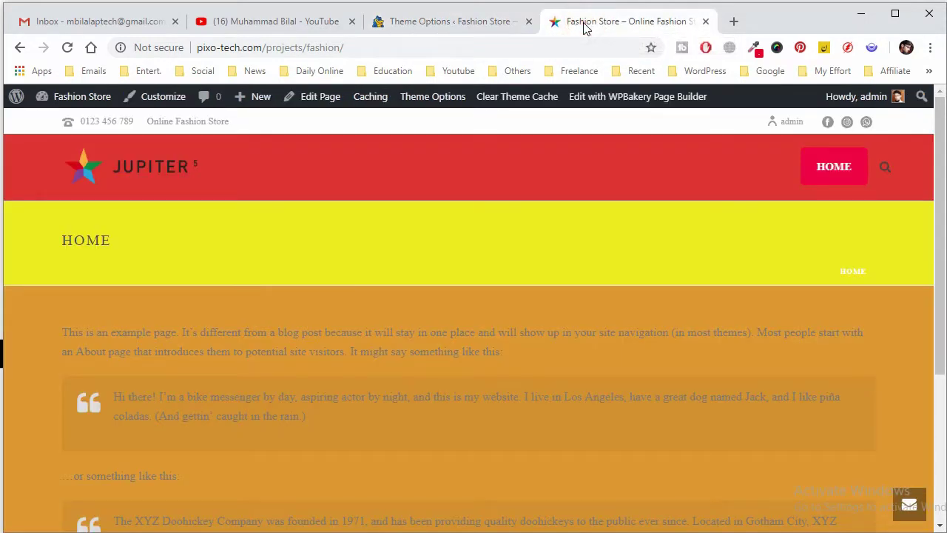